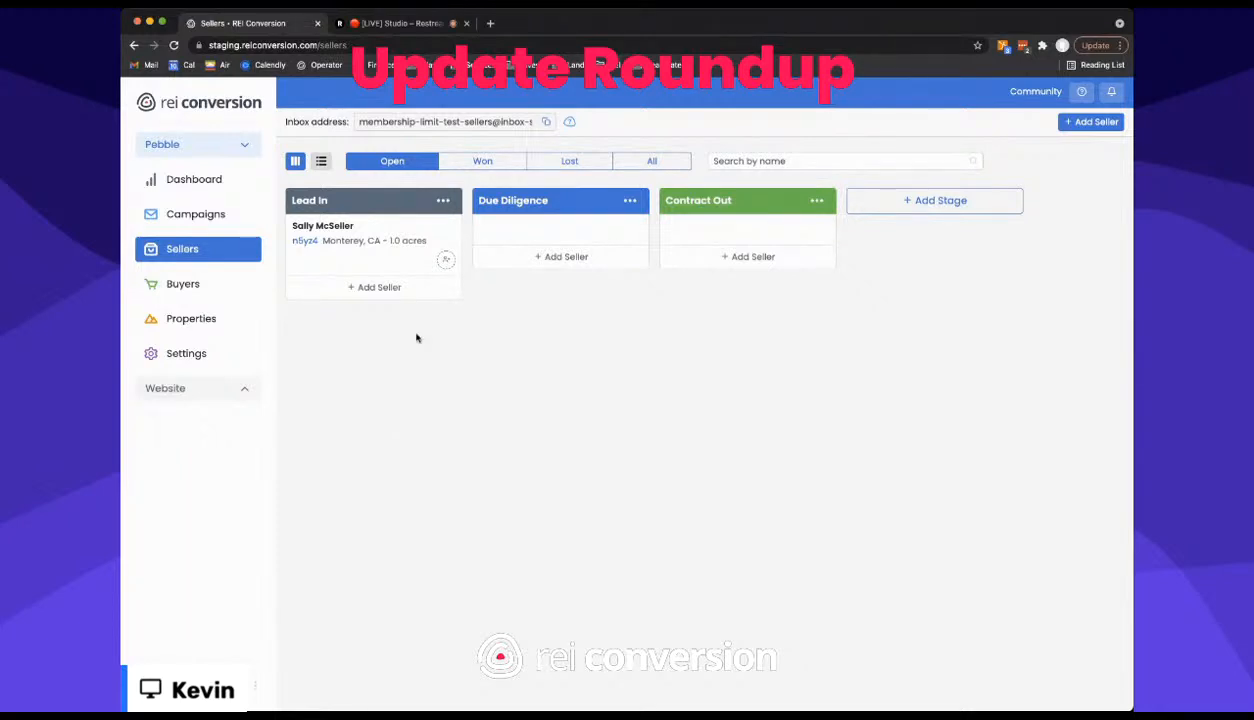
- Assign the listed team member to the seller card in the Lead In stage and open that seller's record
click(447, 261)
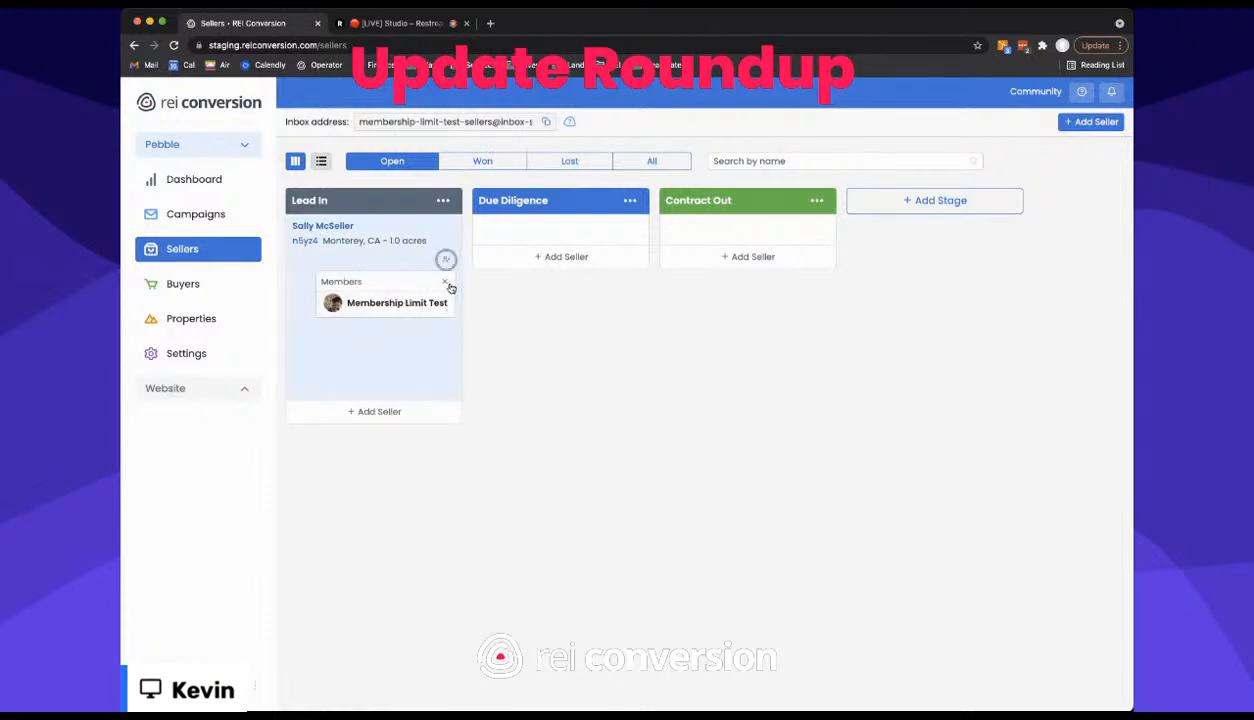
click(385, 312)
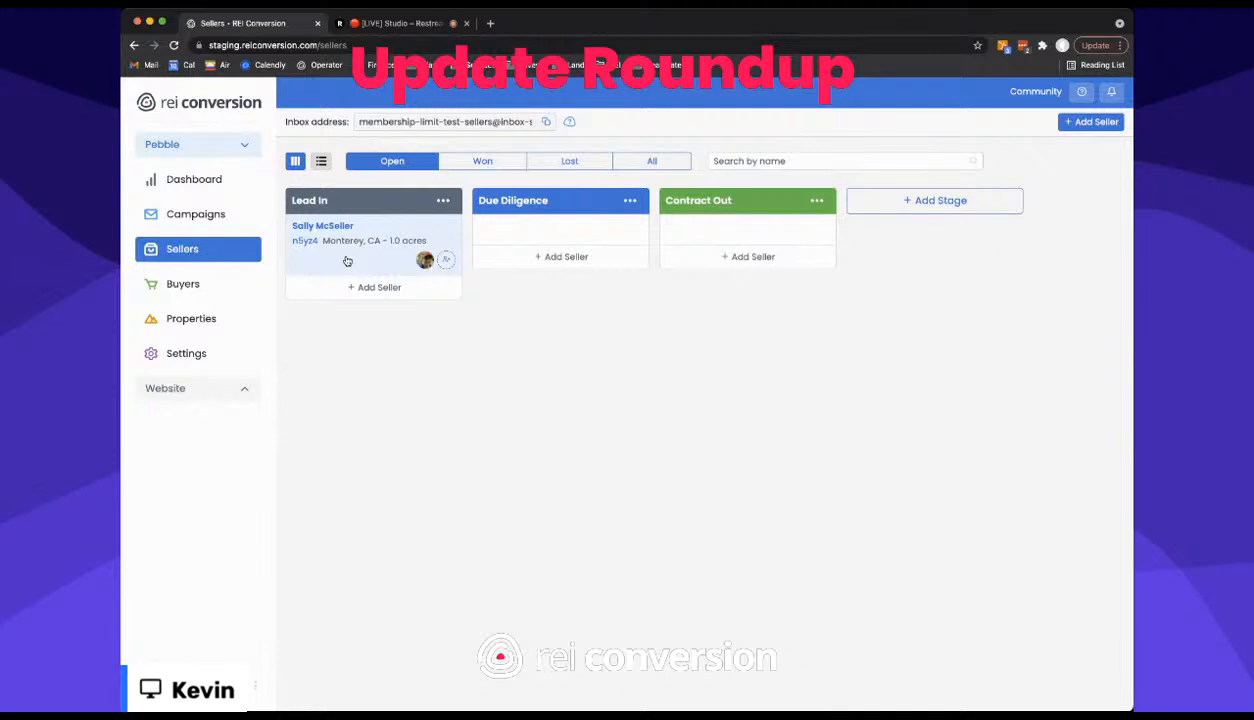
click(347, 261)
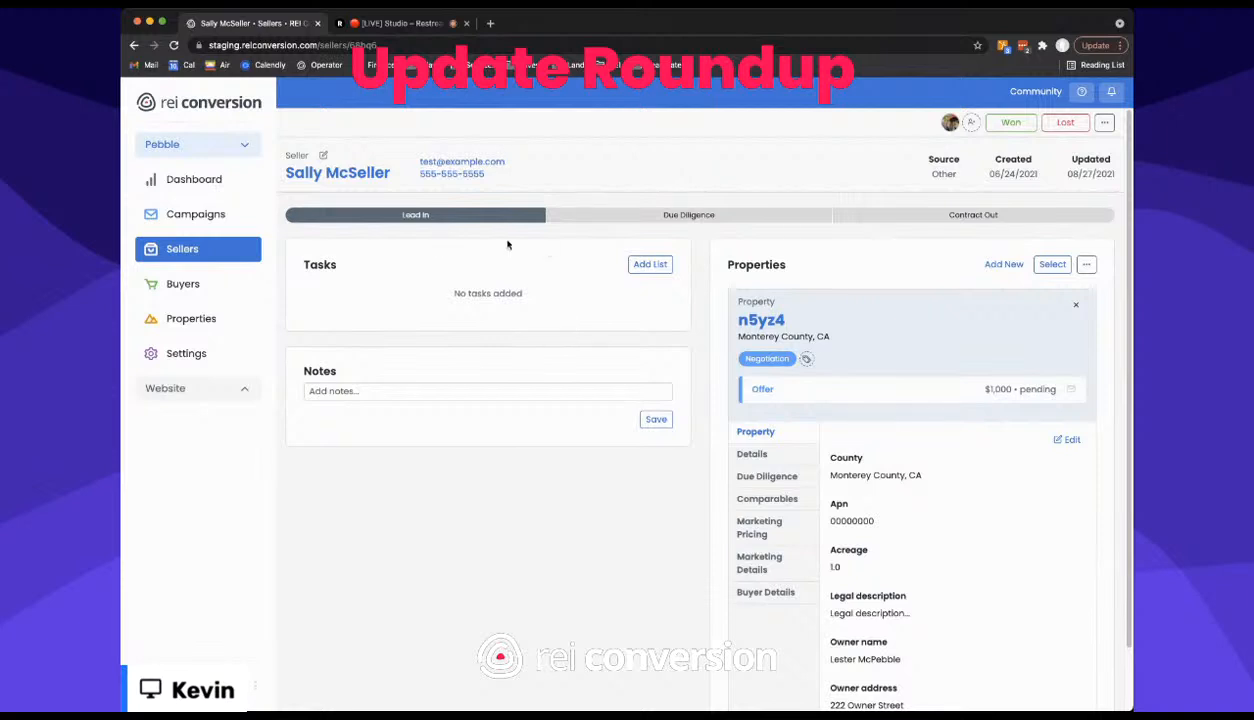
- Add a task list named "Followup Checklist" to the seller's record
click(640, 264)
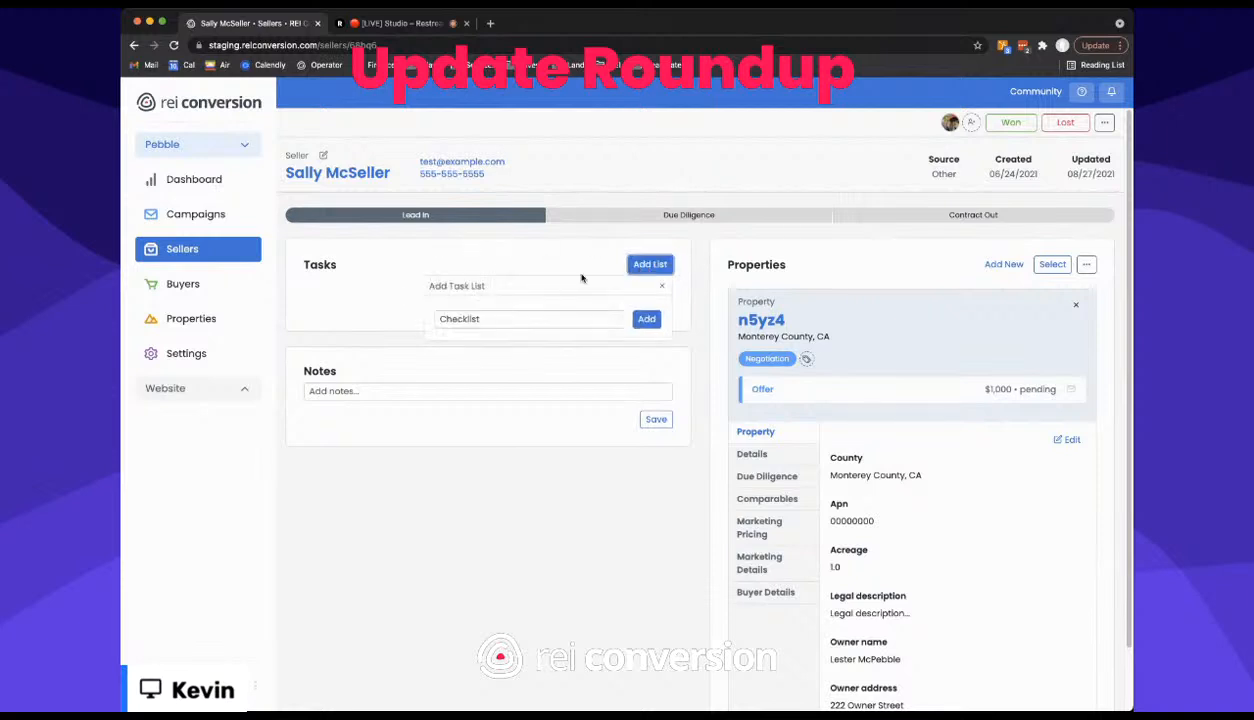
double_click(502, 319)
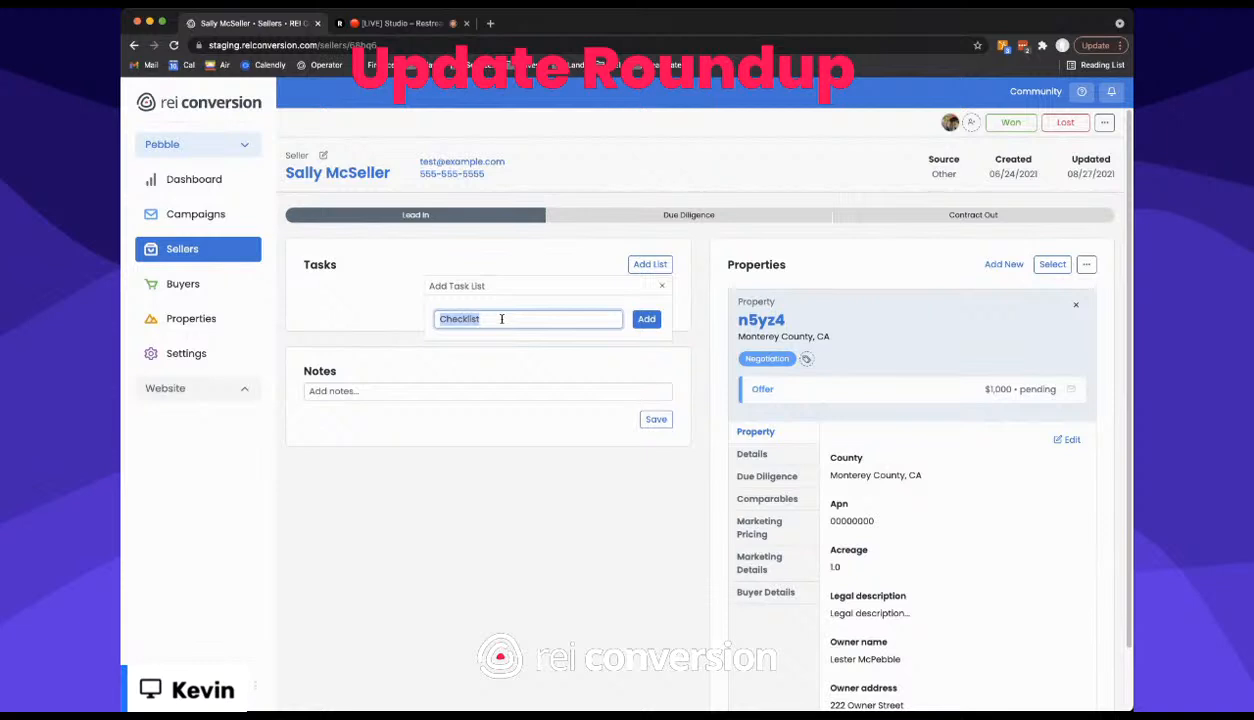
text(Followup)
key(BackSpace)
key(BackSpace)
key(BackSpace)
key(BackSpace)
text(lowup Checklist)
click(646, 319)
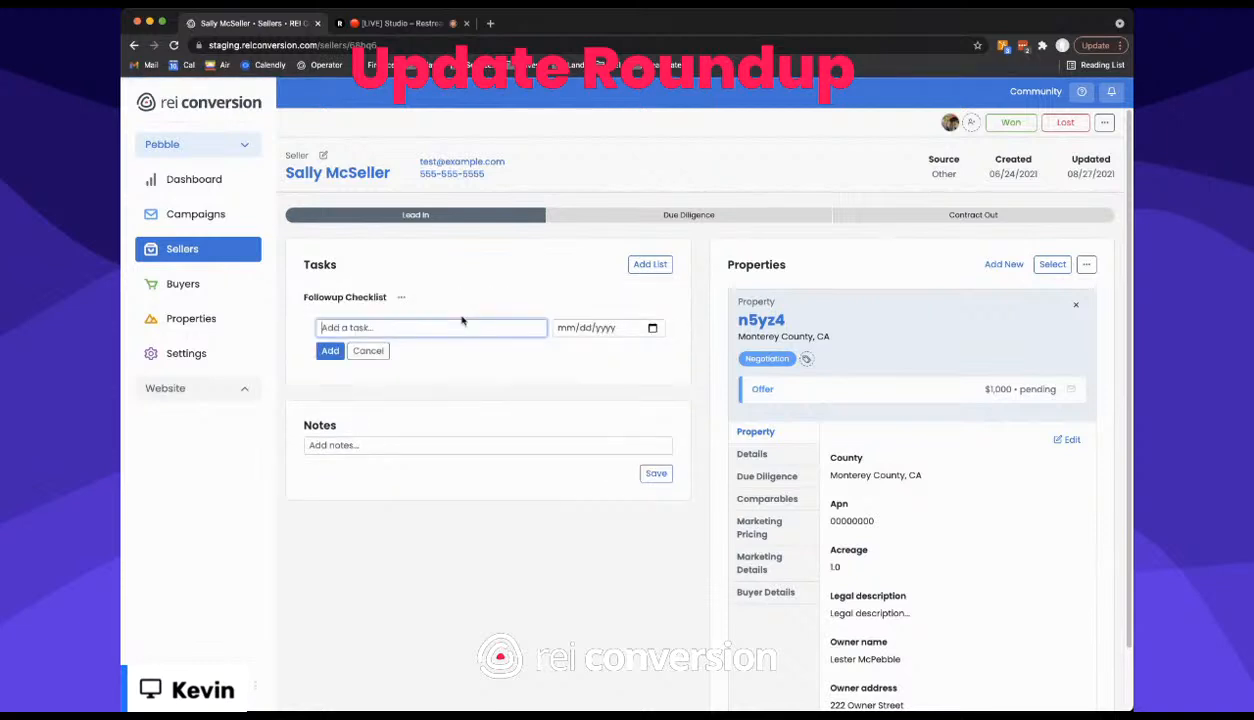
- Add the tasks "Reach out to the seller", "Overview the property" and "Check access with county" to the Followup Checklist
text(Reach out to the seller)
click(329, 352)
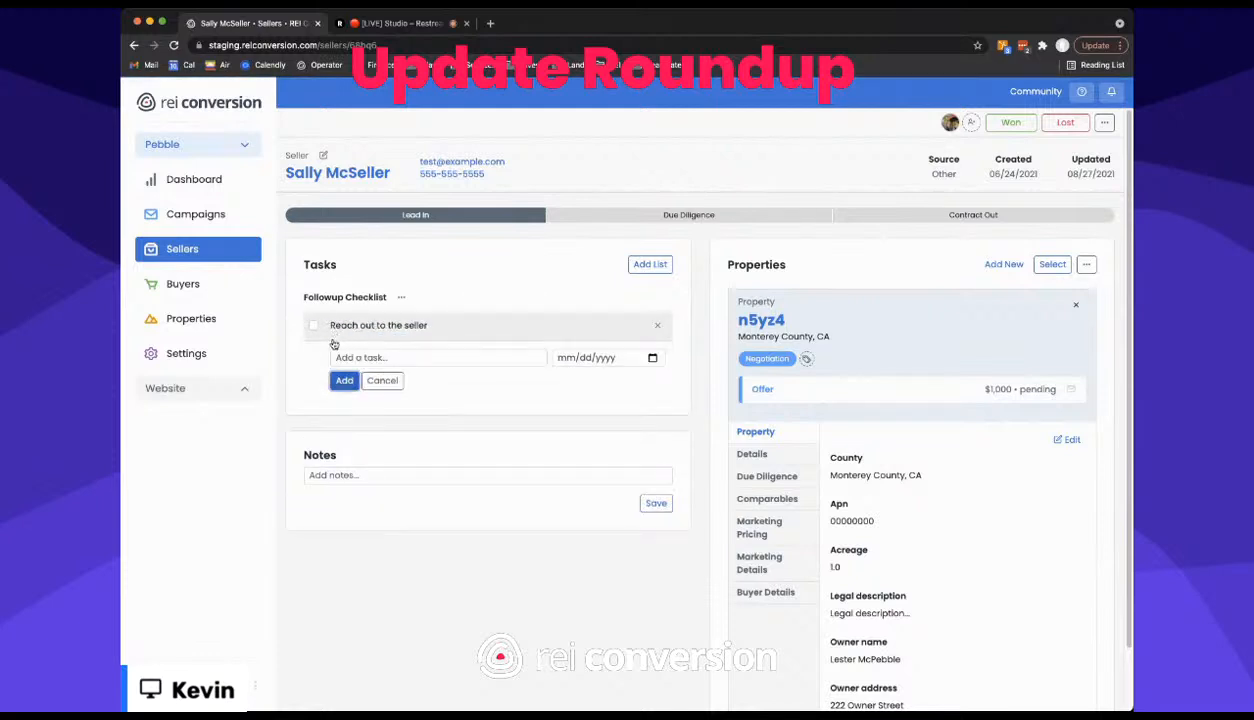
click(472, 360)
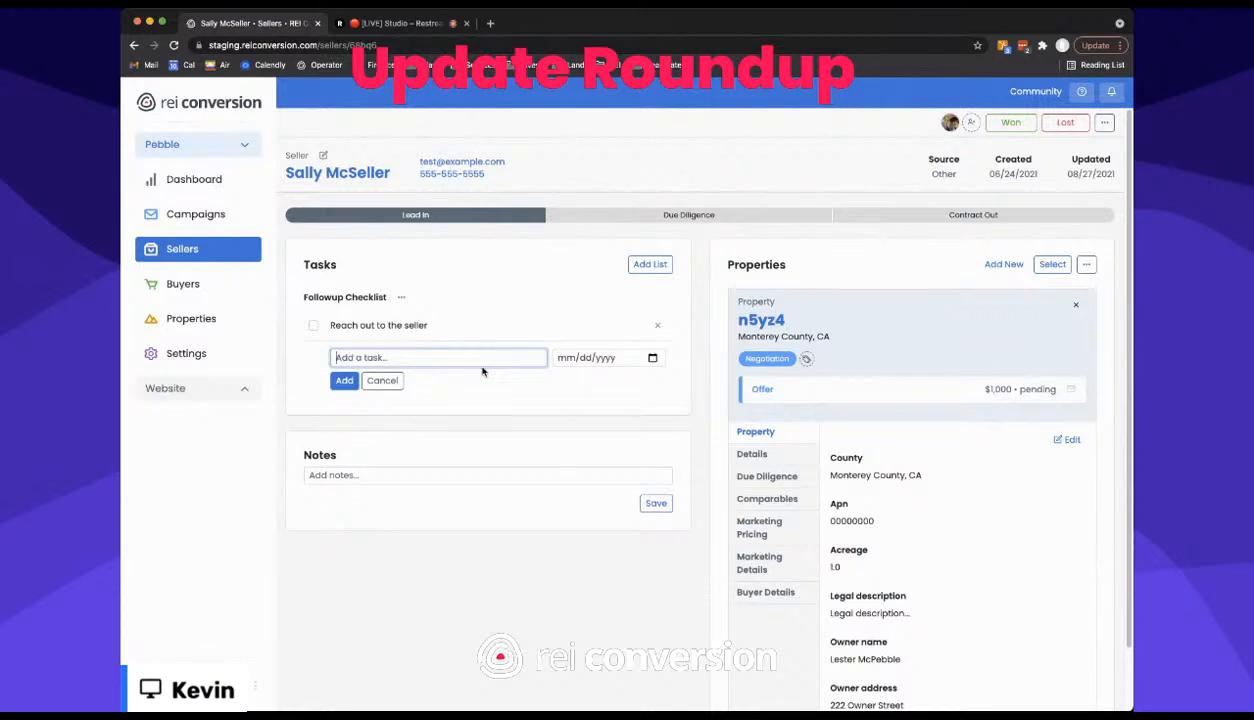
text(O)
key(BackSpace)
text(Overview)
key(BackSpace)
key(BackSpace)
key(BackSpace)
key(BackSpace)
key(BackSpace)
text(rview the property)
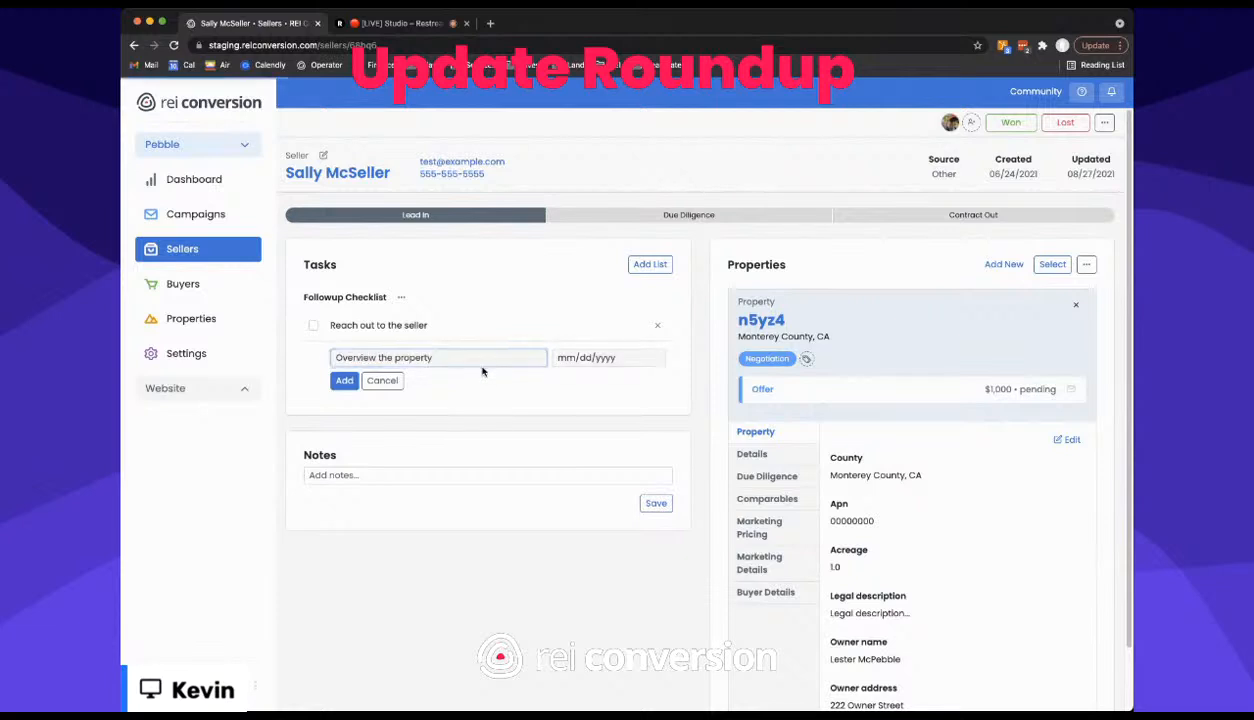
key(Return)
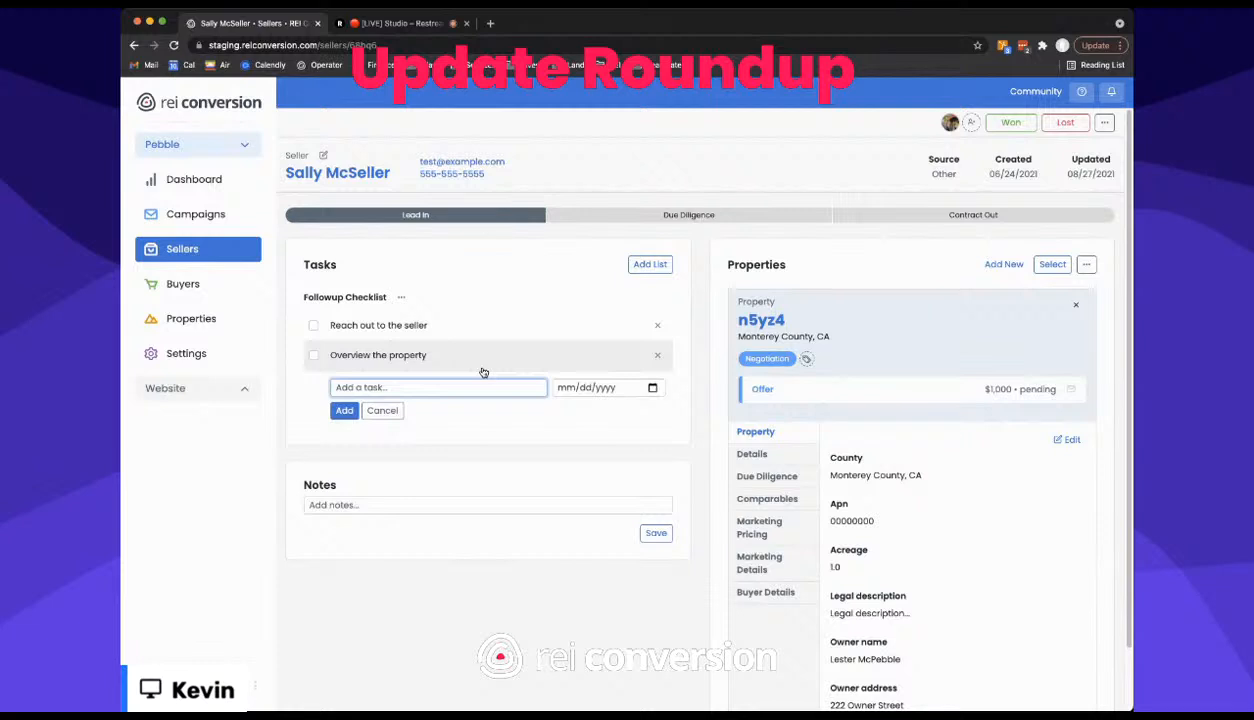
text(Check access with county)
click(345, 410)
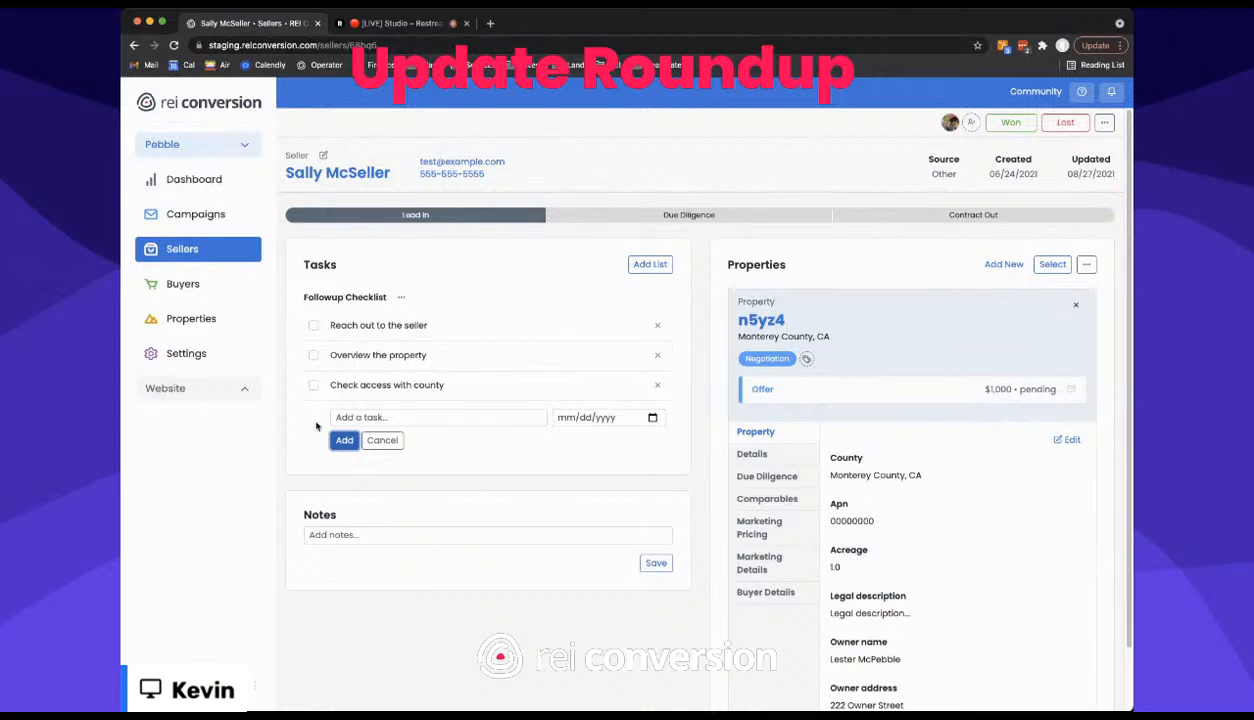
- Set the due date of the "Reach out to the seller" task to 08/27/2021 and save it
click(616, 329)
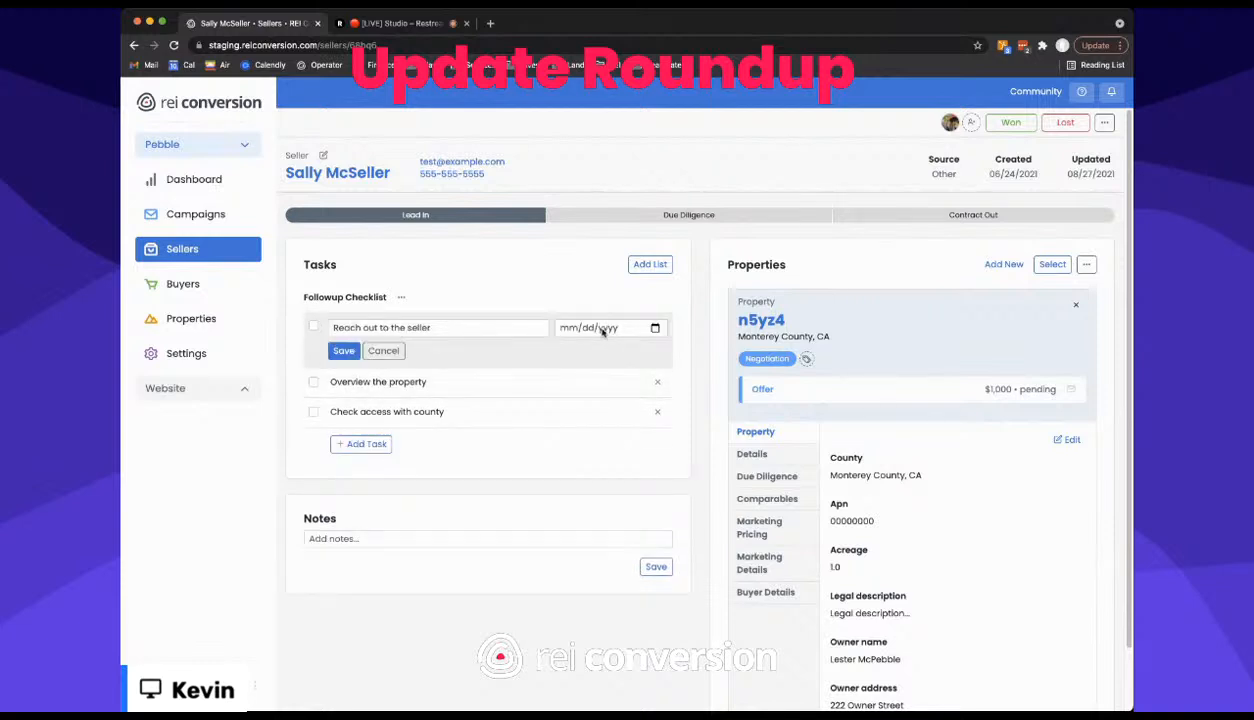
click(608, 331)
click(655, 329)
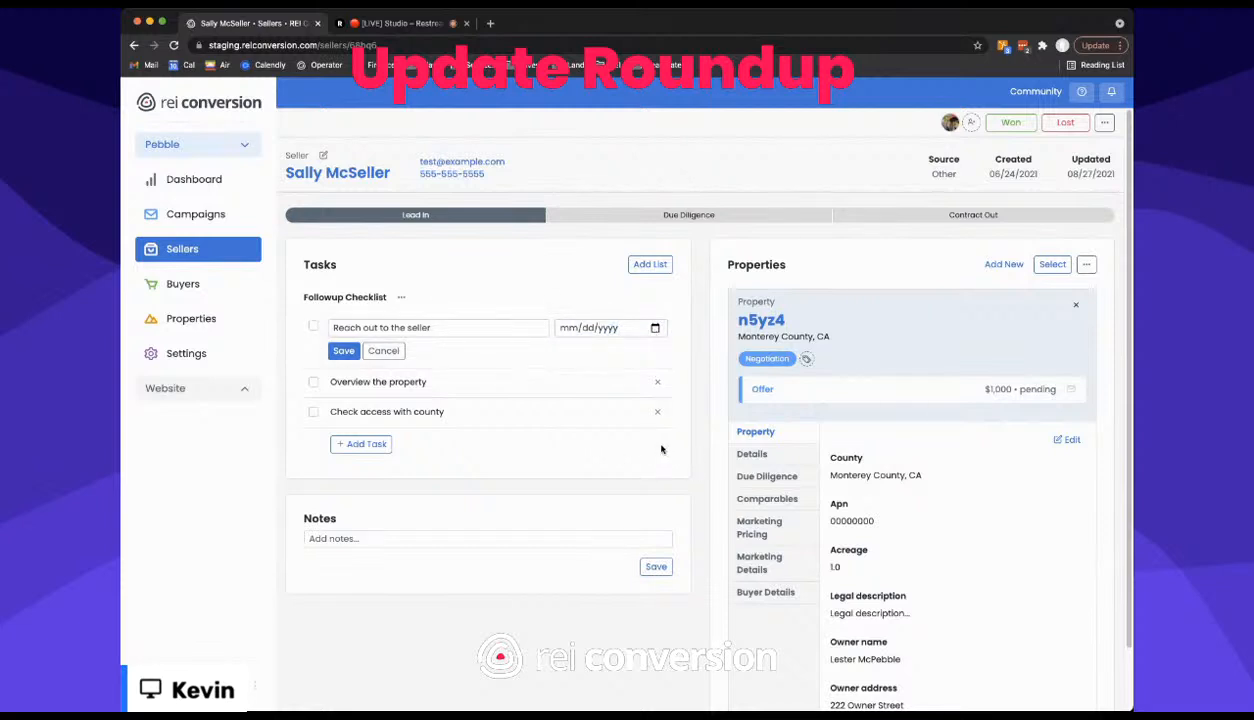
click(662, 446)
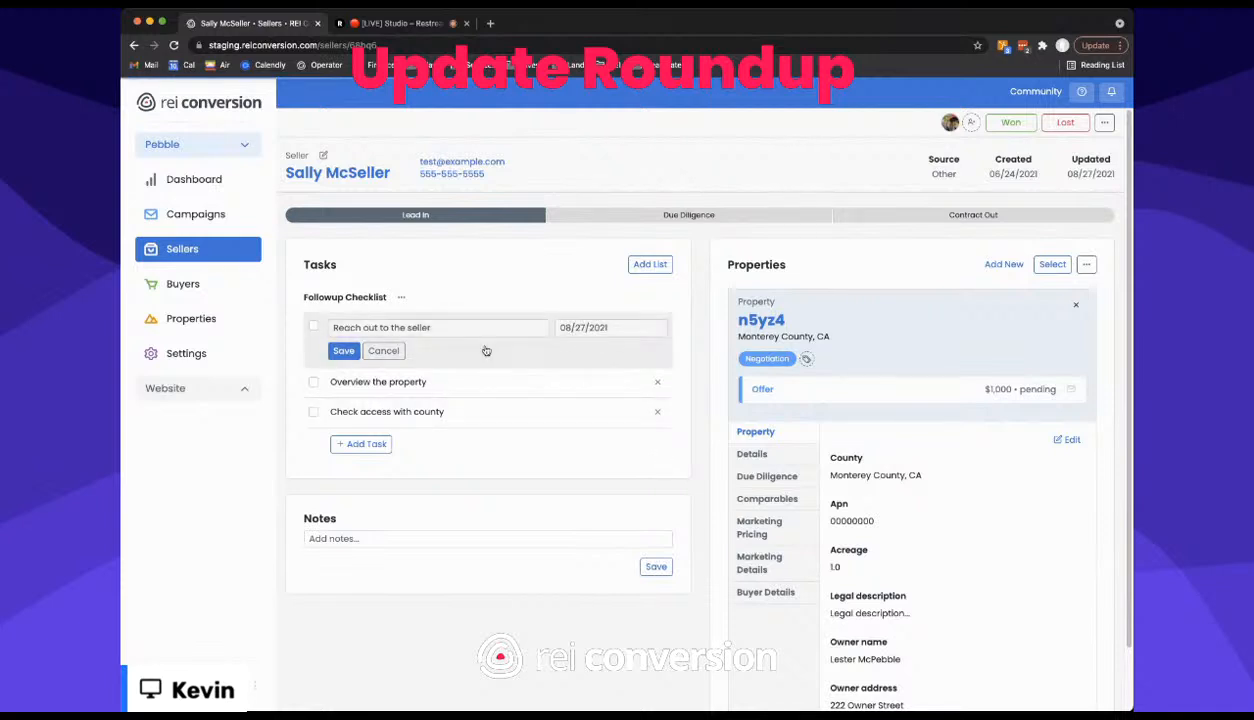
click(346, 351)
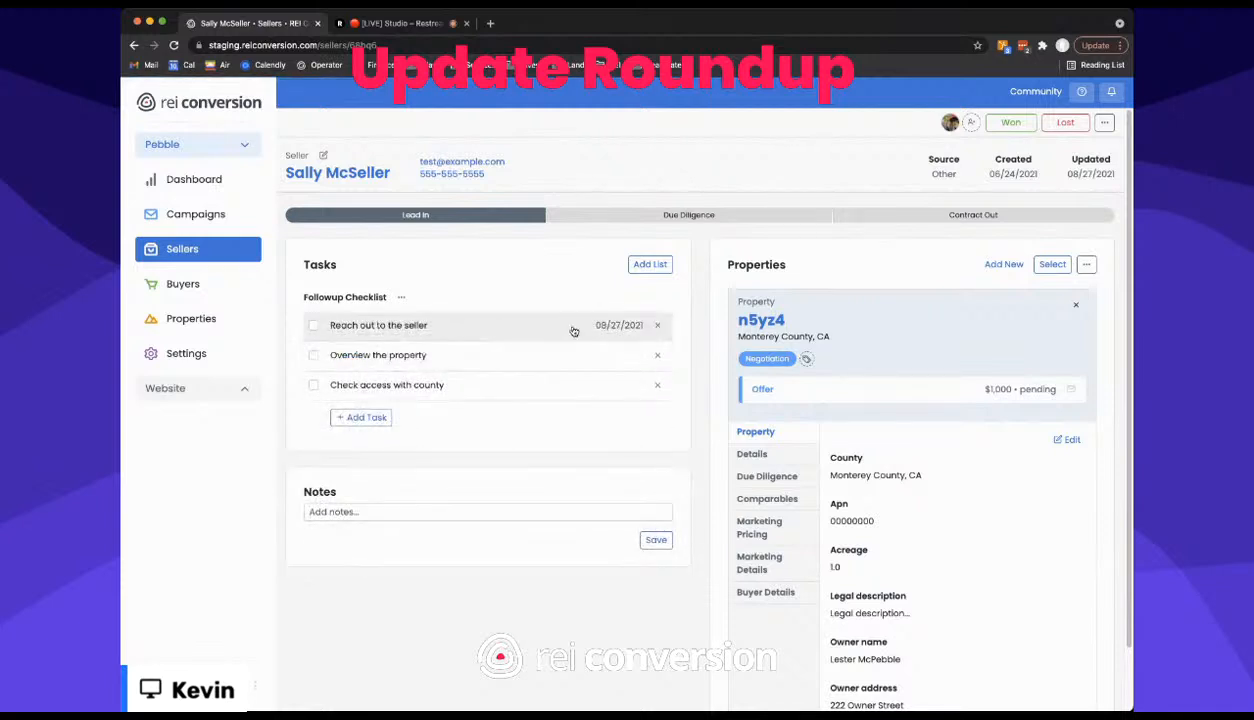
- Set the due date of the "Overview the property" task to 08/28/2021 and save it
click(600, 358)
click(627, 367)
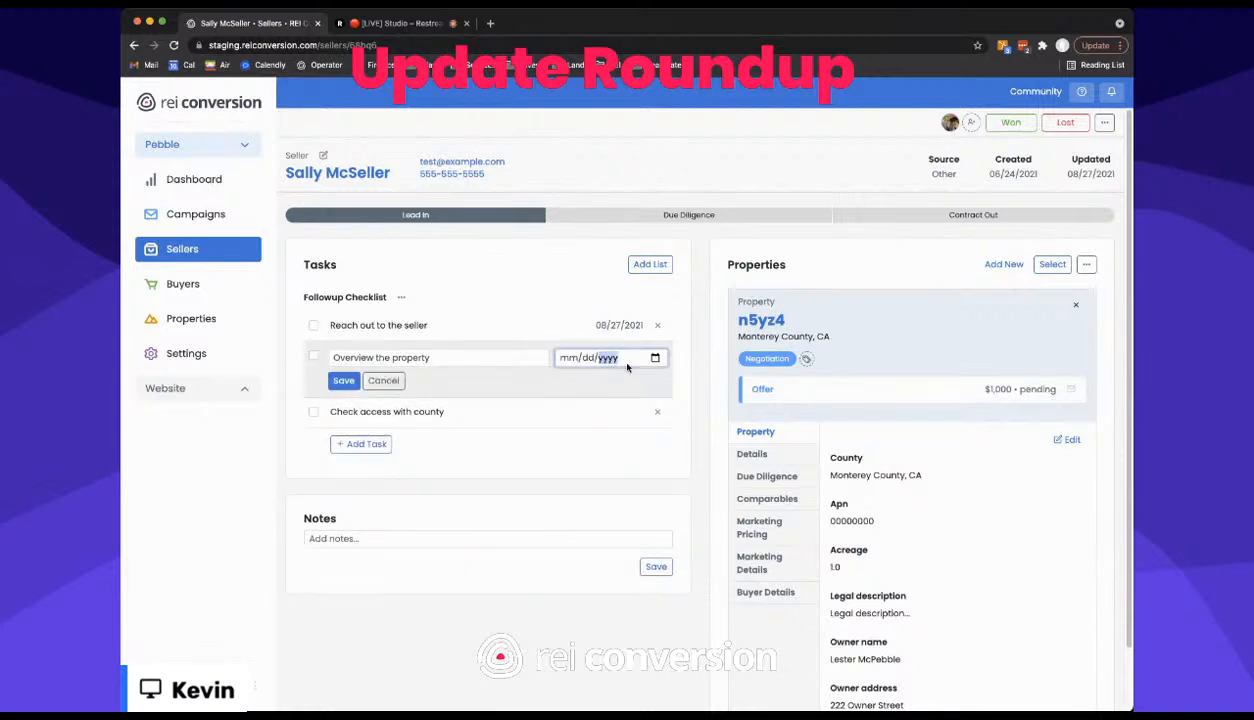
click(656, 358)
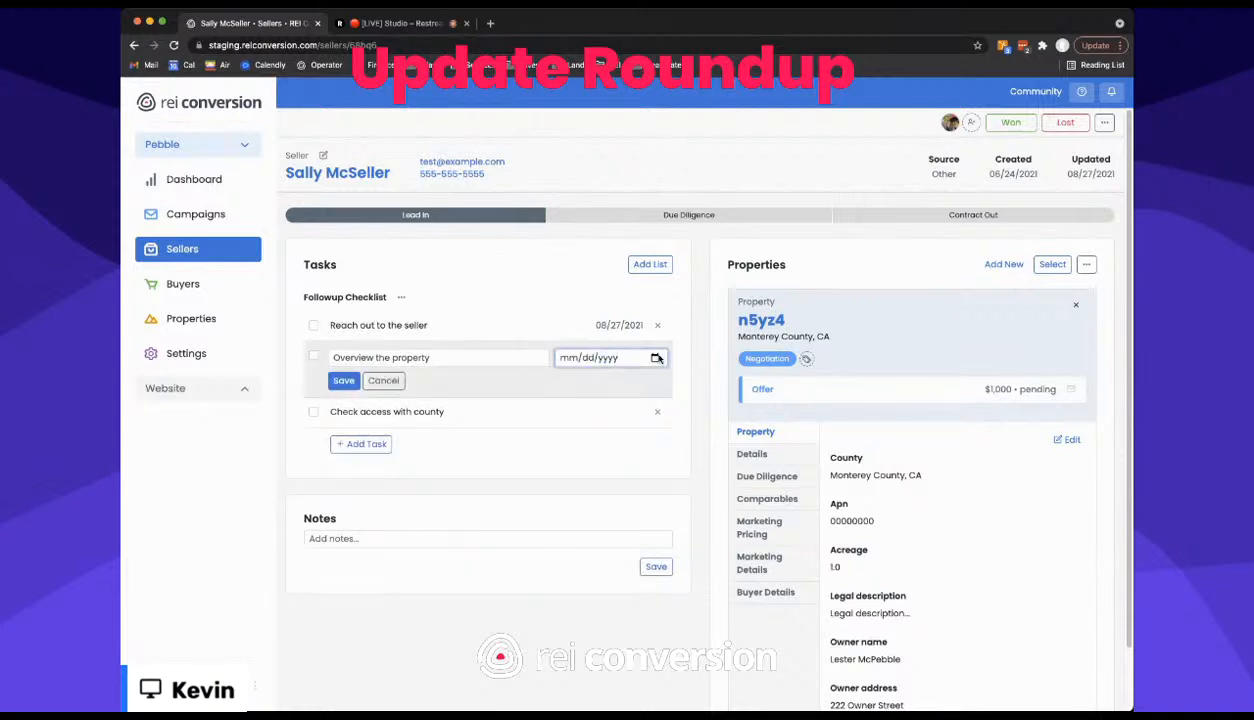
click(682, 481)
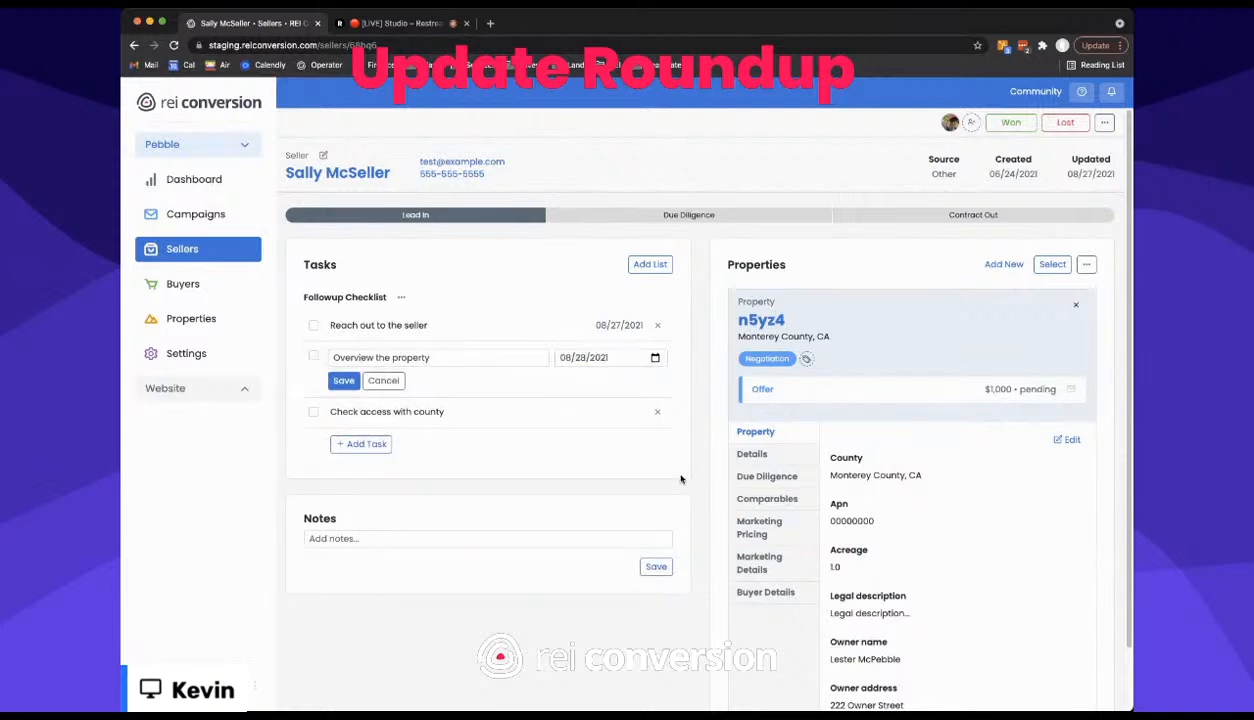
click(344, 381)
- Set the due date of the "Check access with county" task to 08/30/2021 and save it
click(621, 388)
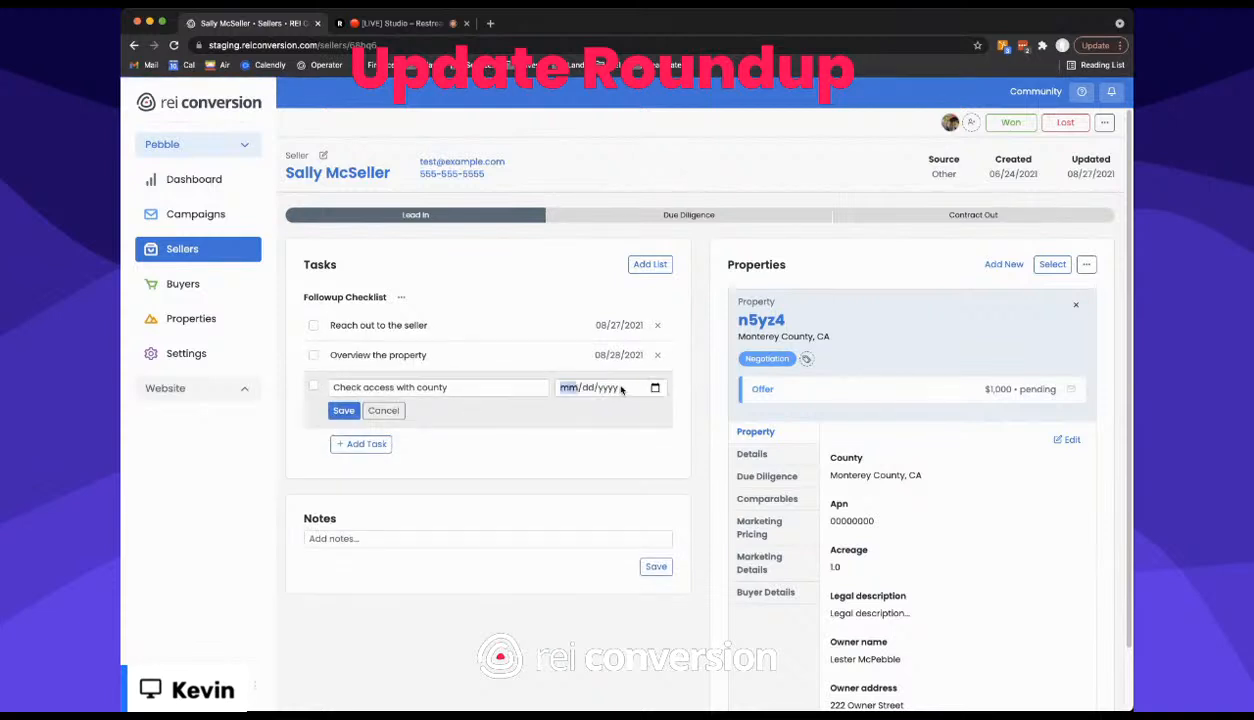
click(652, 388)
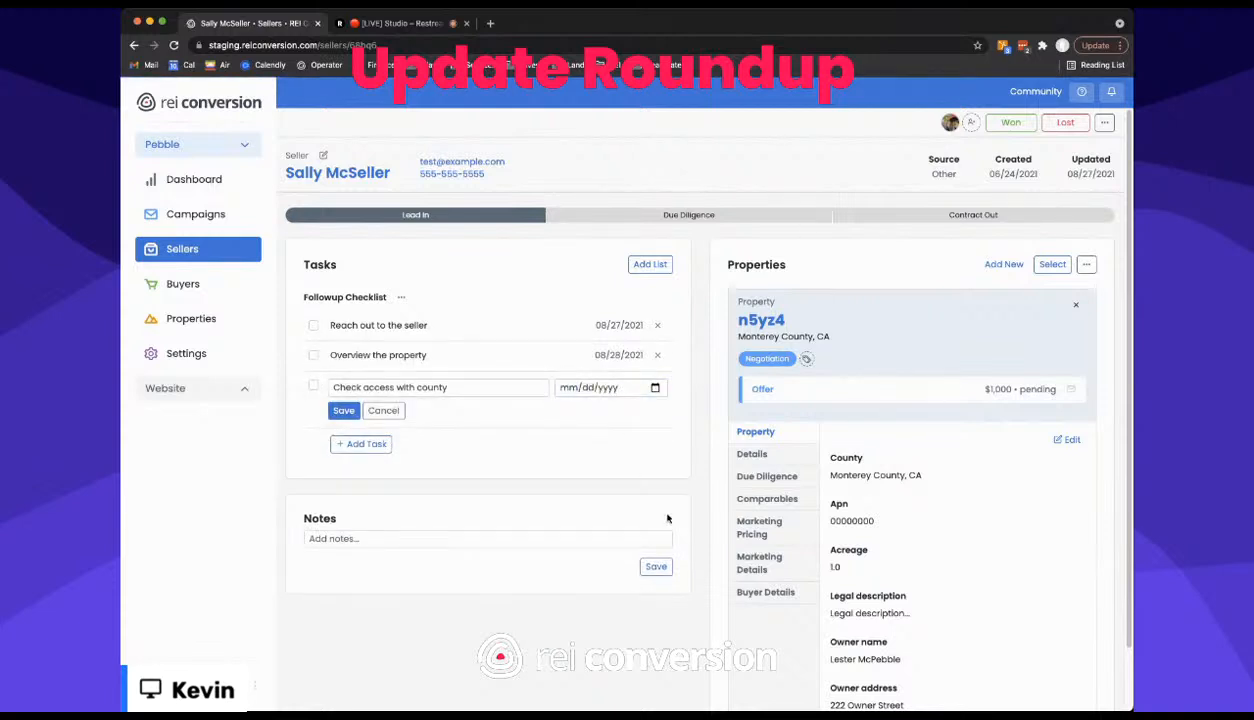
click(576, 517)
click(343, 410)
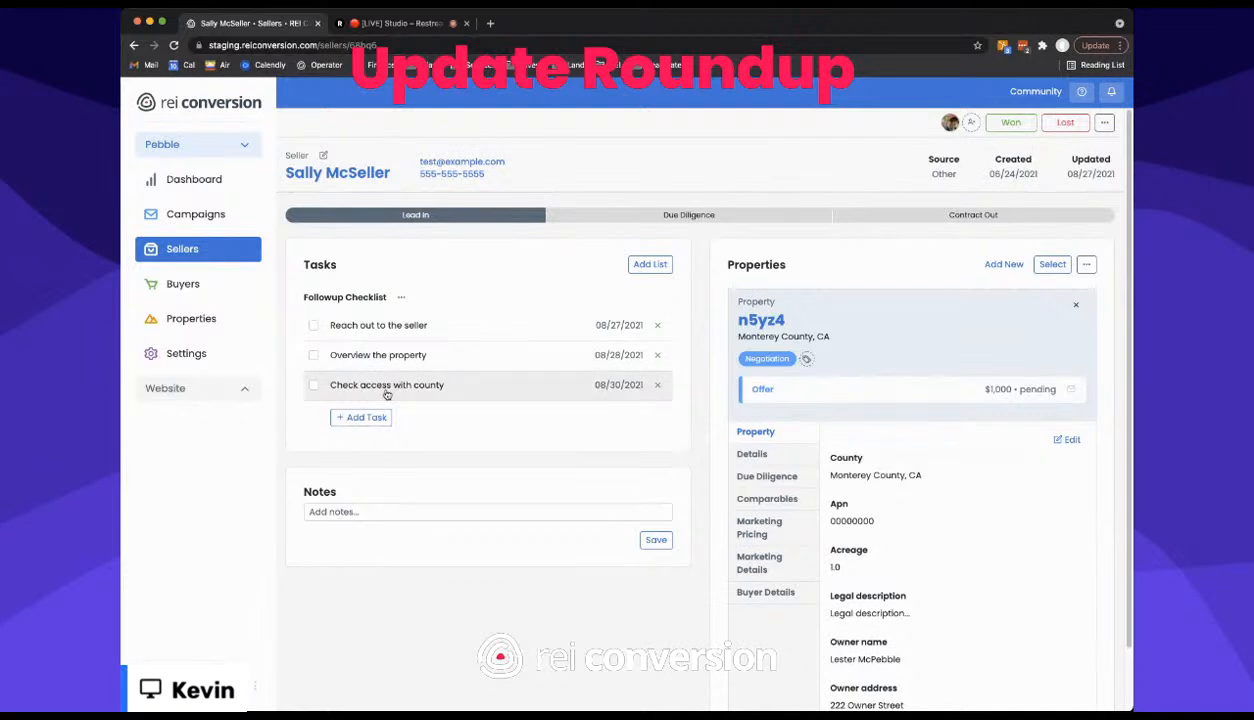
- Mark all three tasks in the Followup Checklist as completed
click(313, 385)
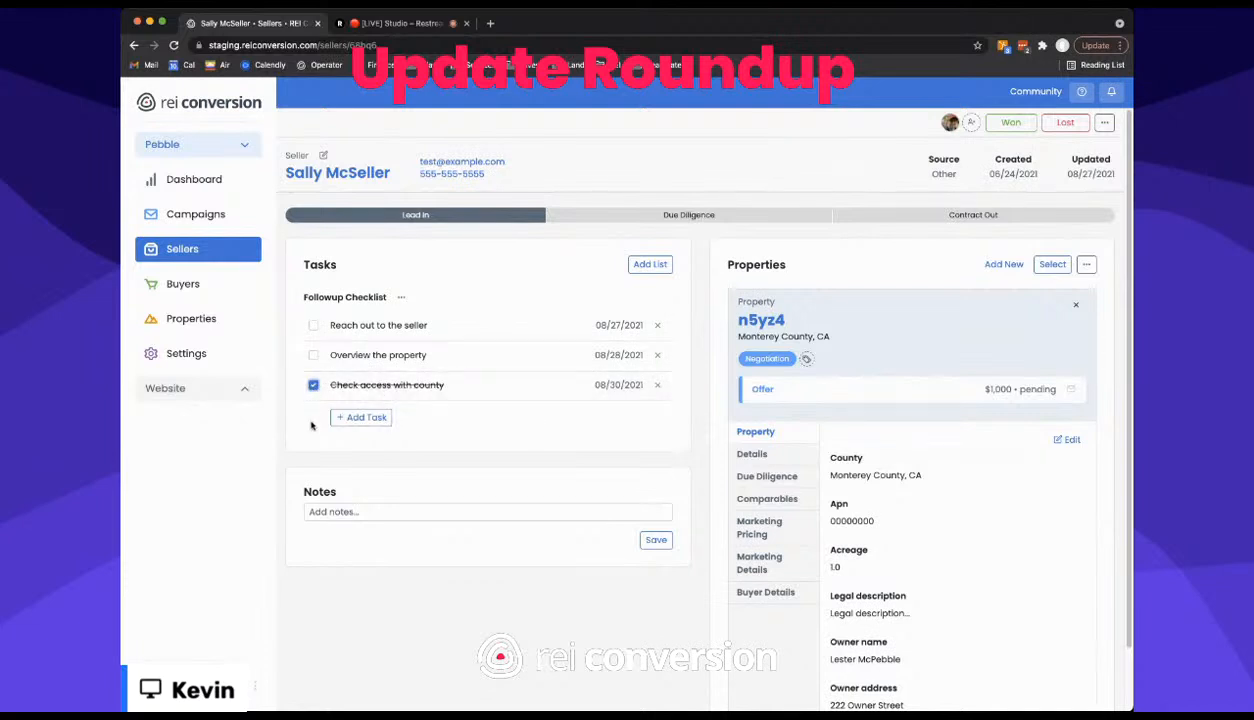
click(313, 356)
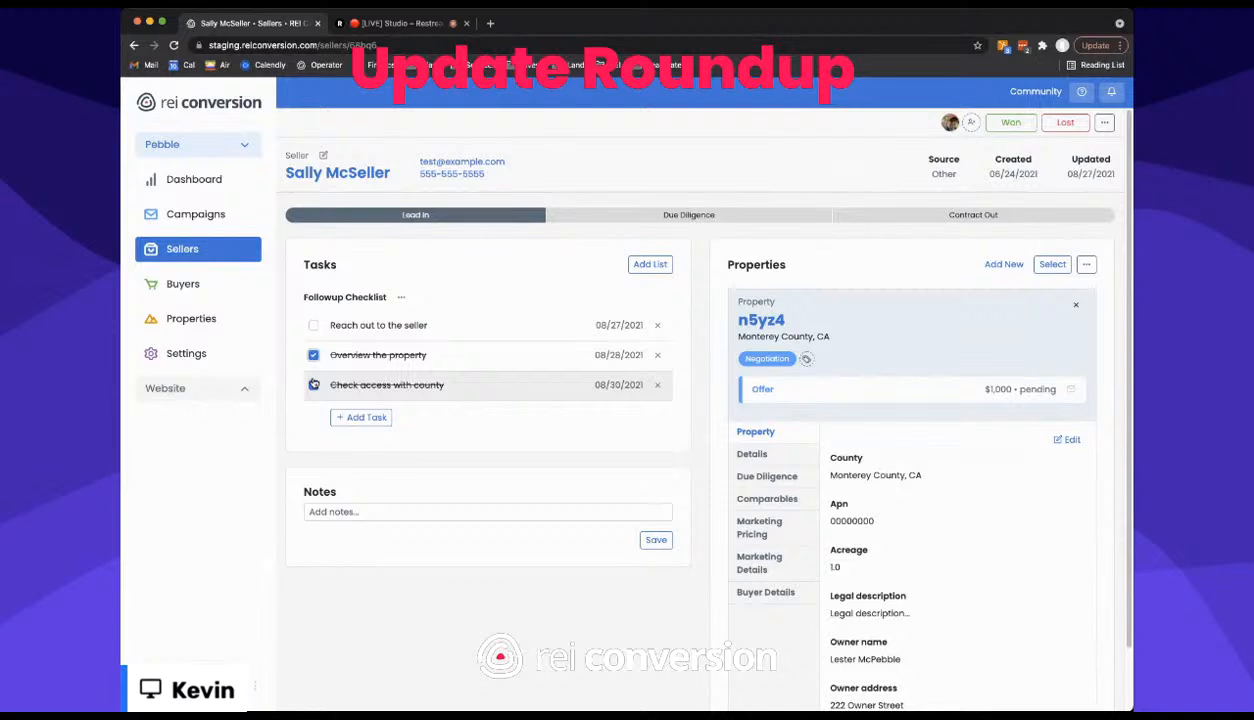
click(313, 386)
click(313, 385)
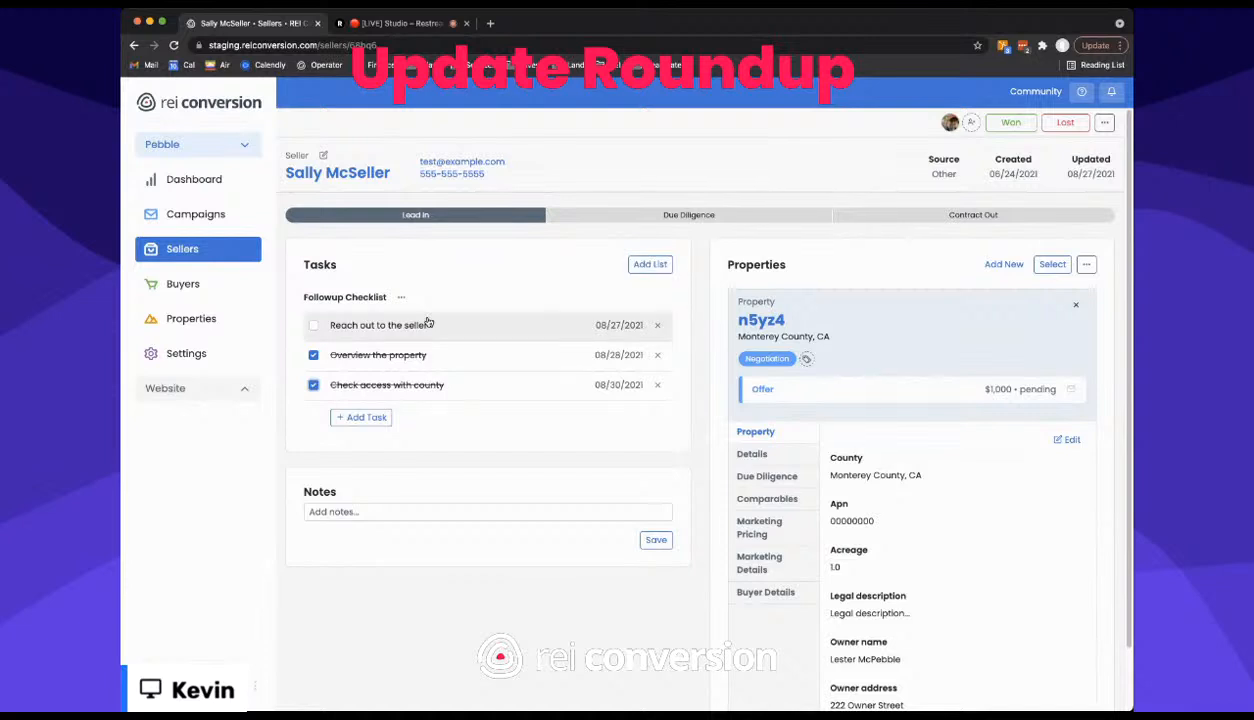
click(312, 328)
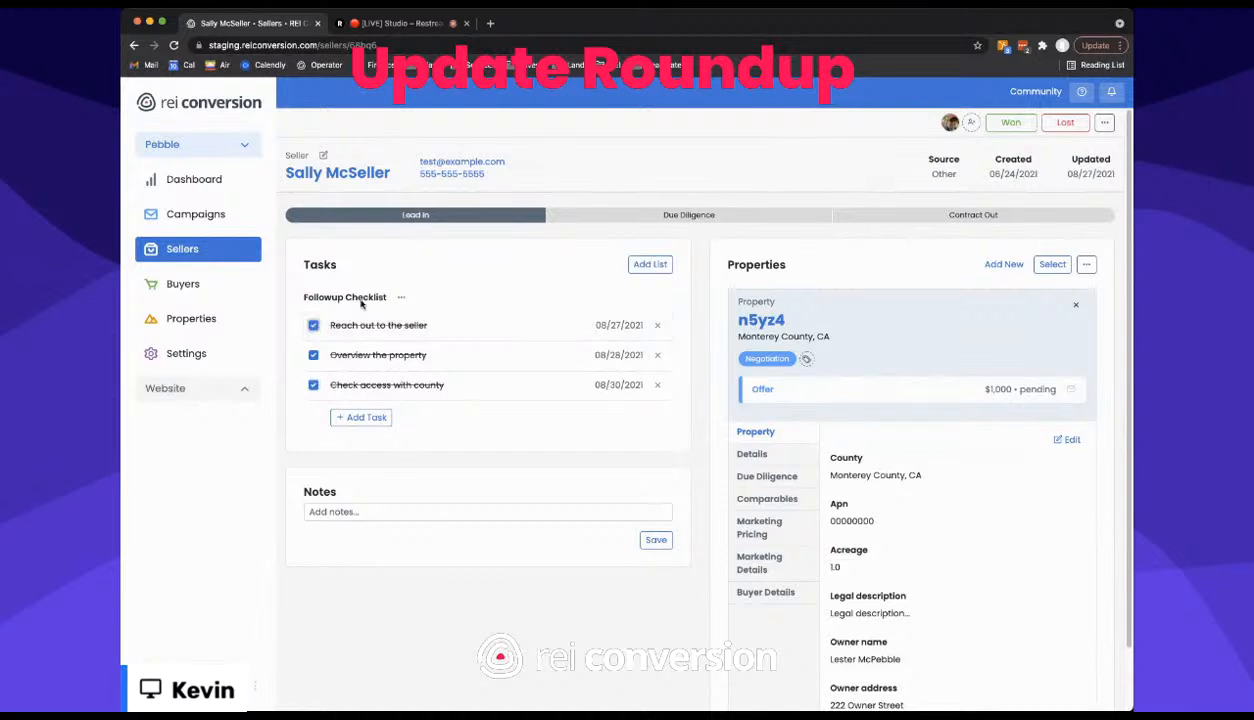
- Move the seller to the Due Diligence stage and add a second task list named "Due Diligence Checklist"
click(649, 264)
click(511, 322)
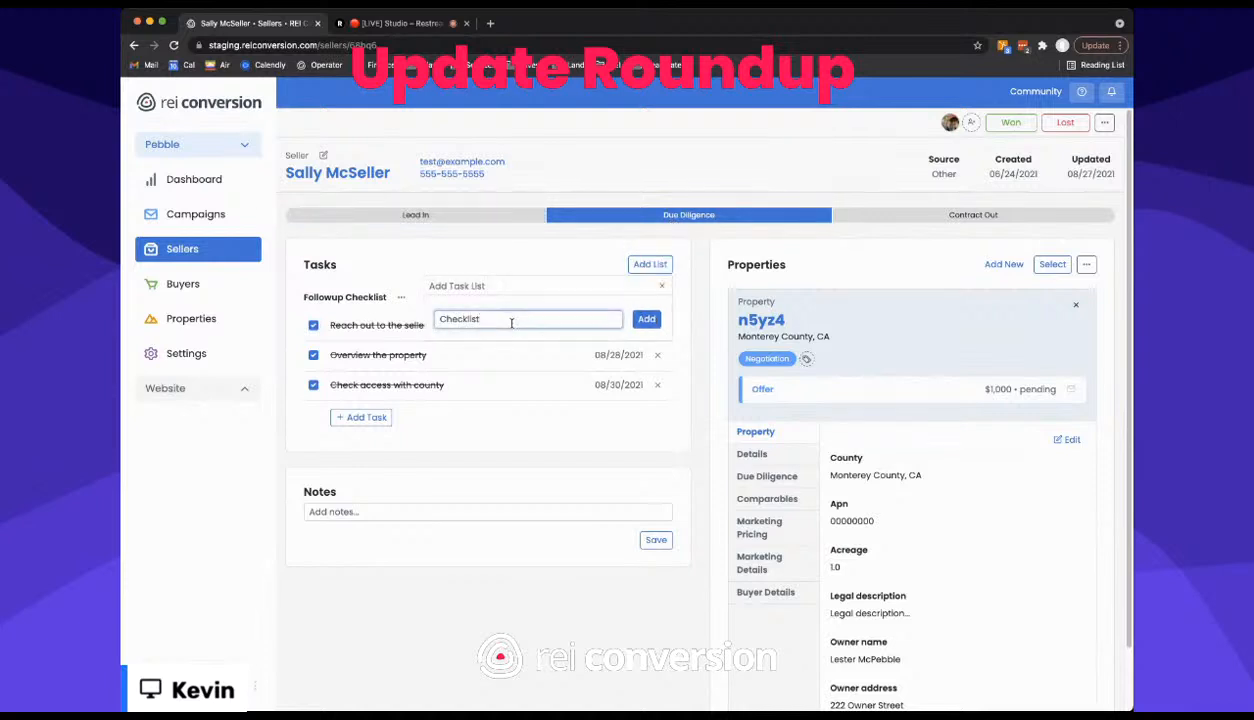
text(Due Diligence)
click(645, 320)
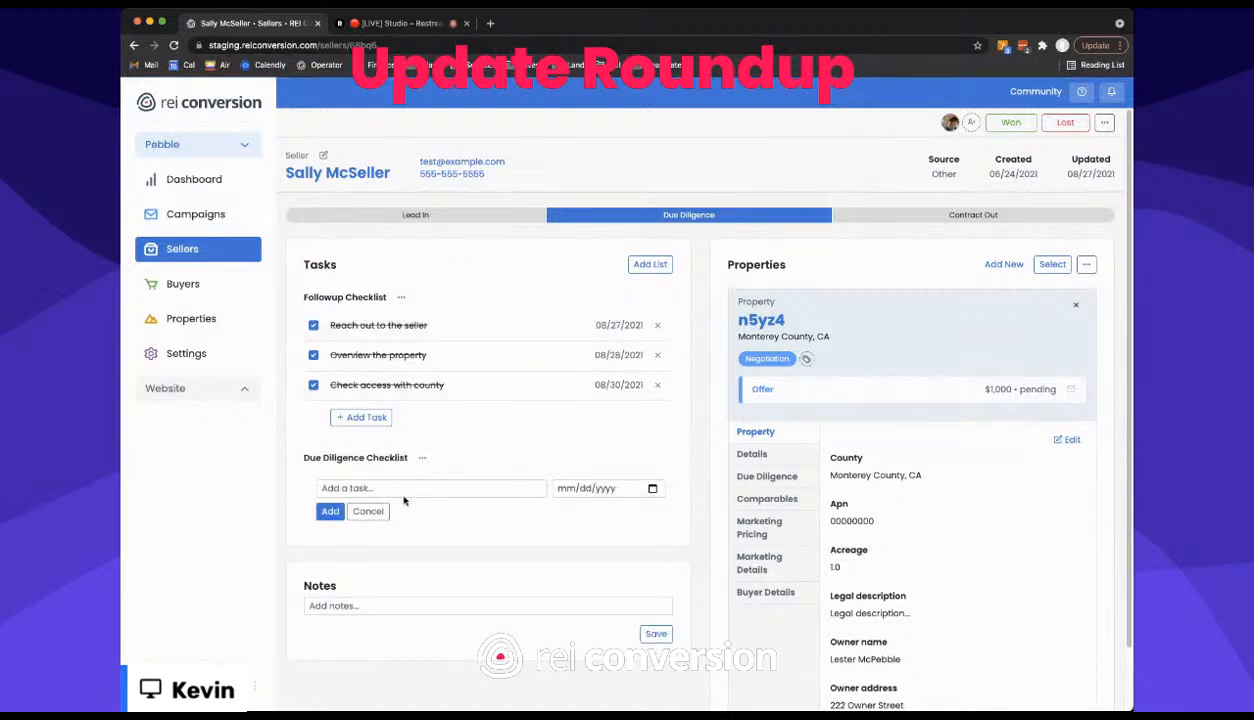
- Review the options available for the Followup Checklist and the Due Diligence Checklist
click(397, 489)
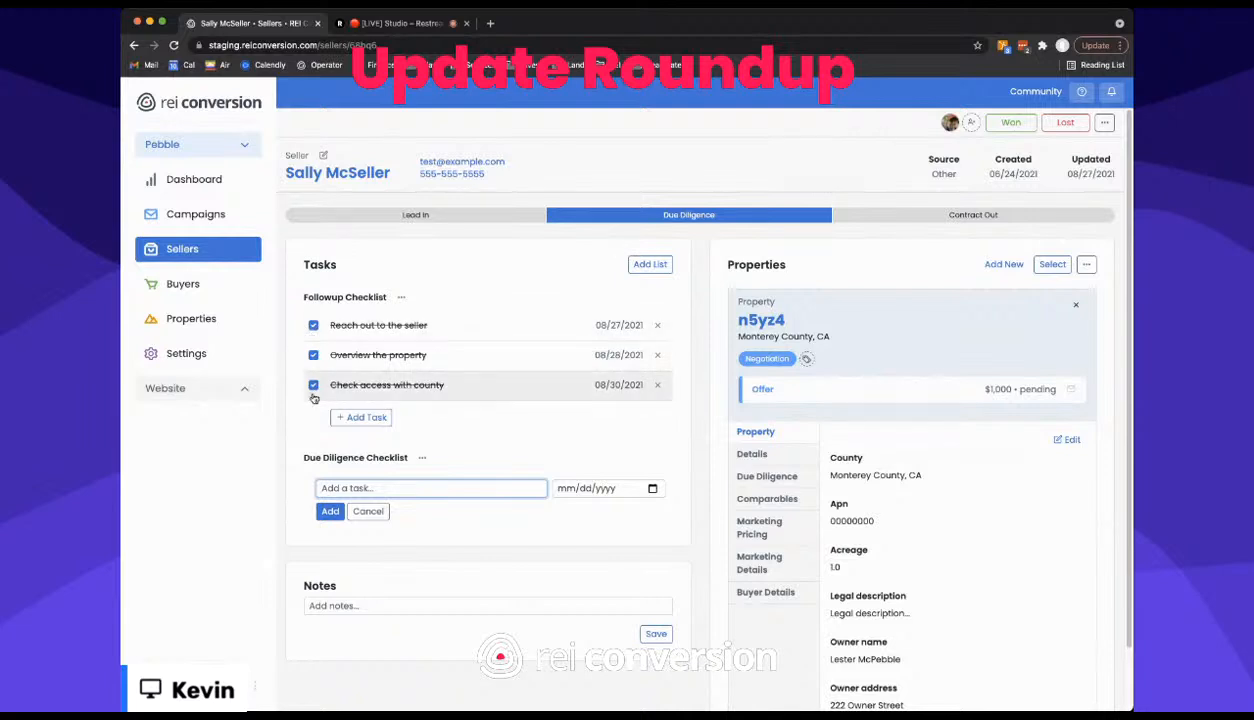
click(400, 297)
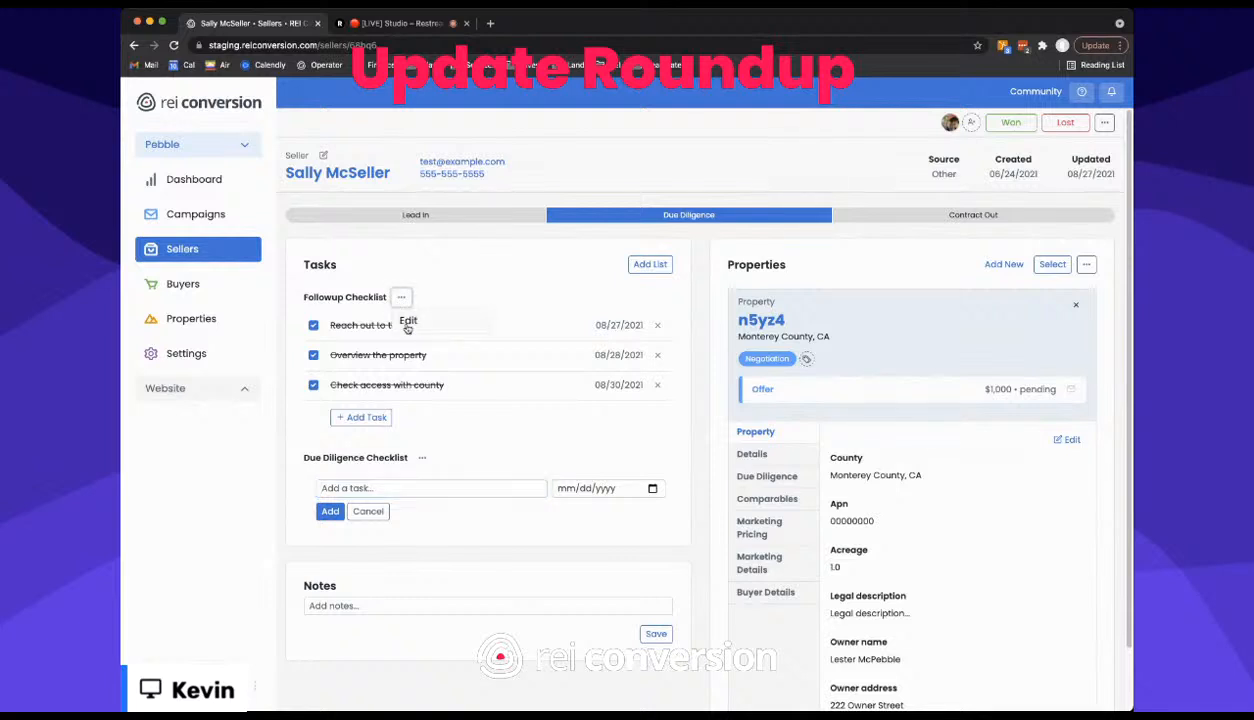
click(423, 458)
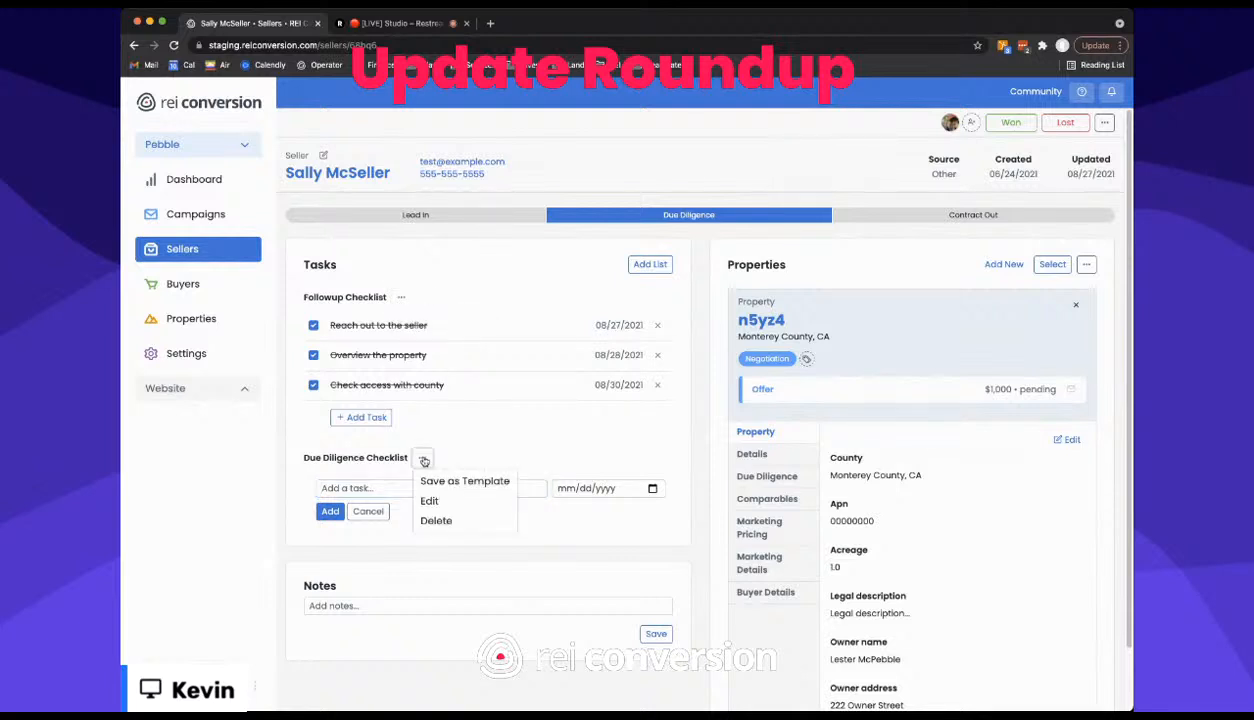
click(423, 458)
- Add the tasks "Task 1", "Task 2" and "Task 3" to the Due Diligence Checklist
click(334, 488)
text(Take)
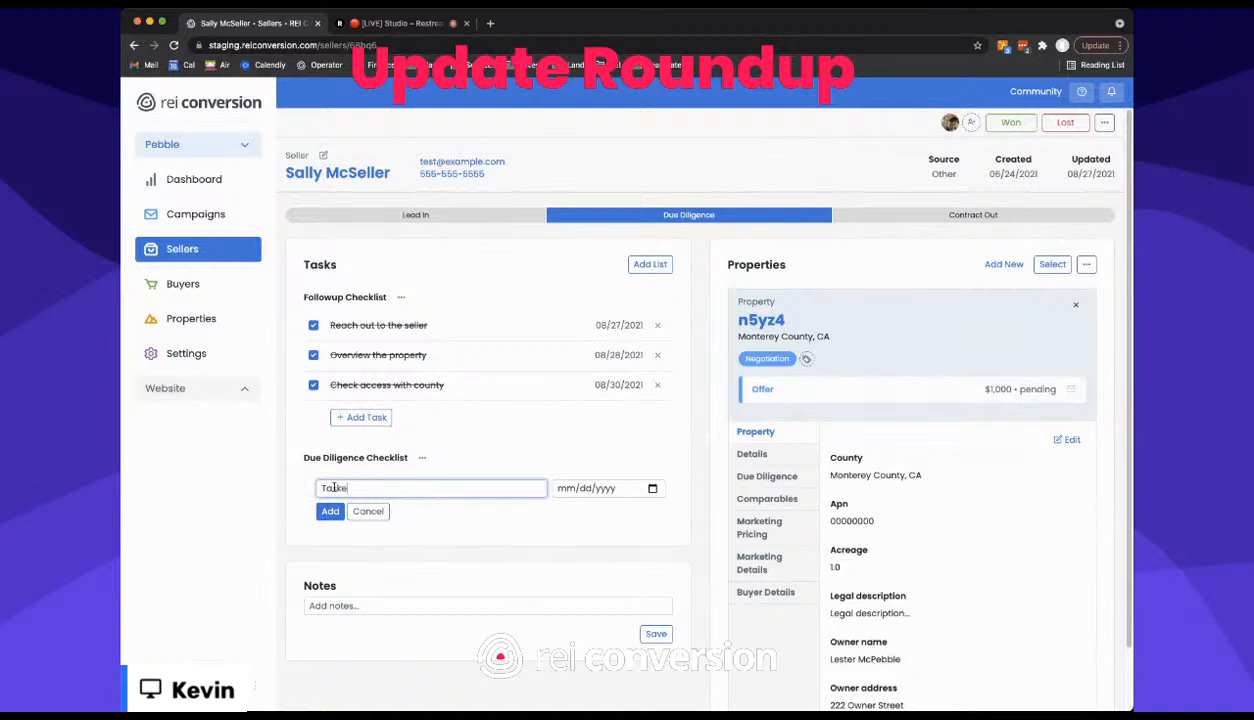
text( 1)
key(Return)
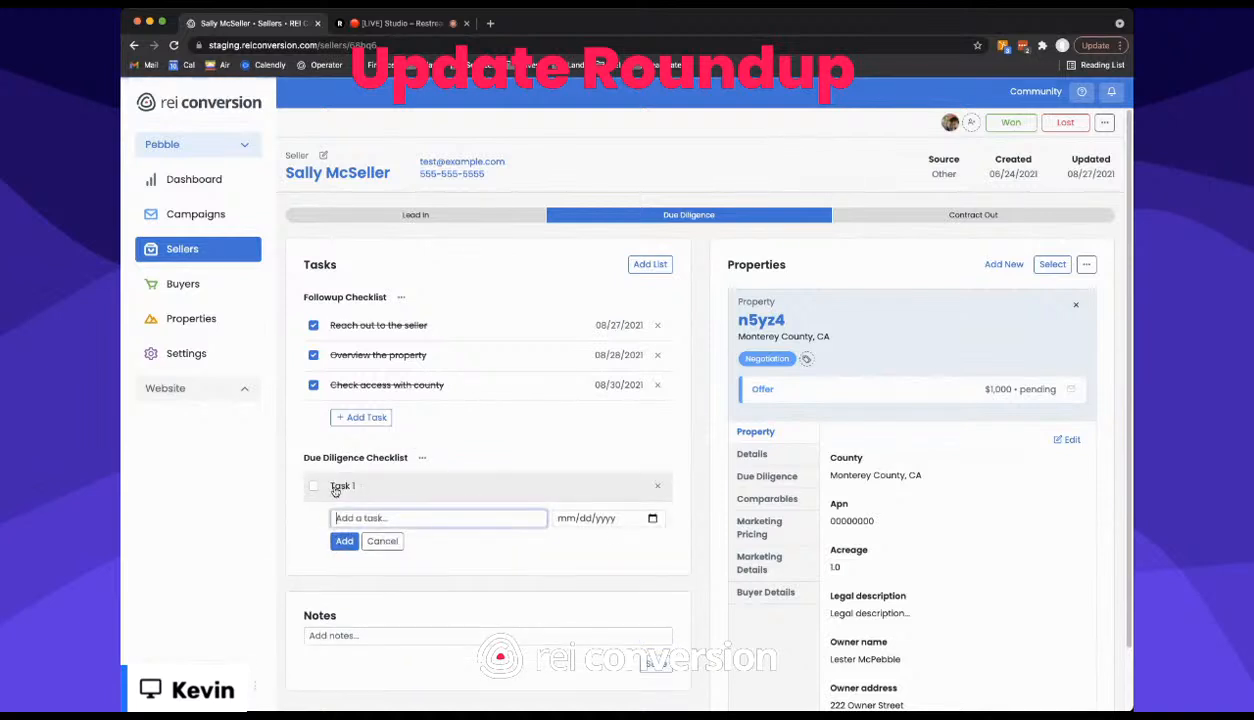
text(Task 2)
key(Return)
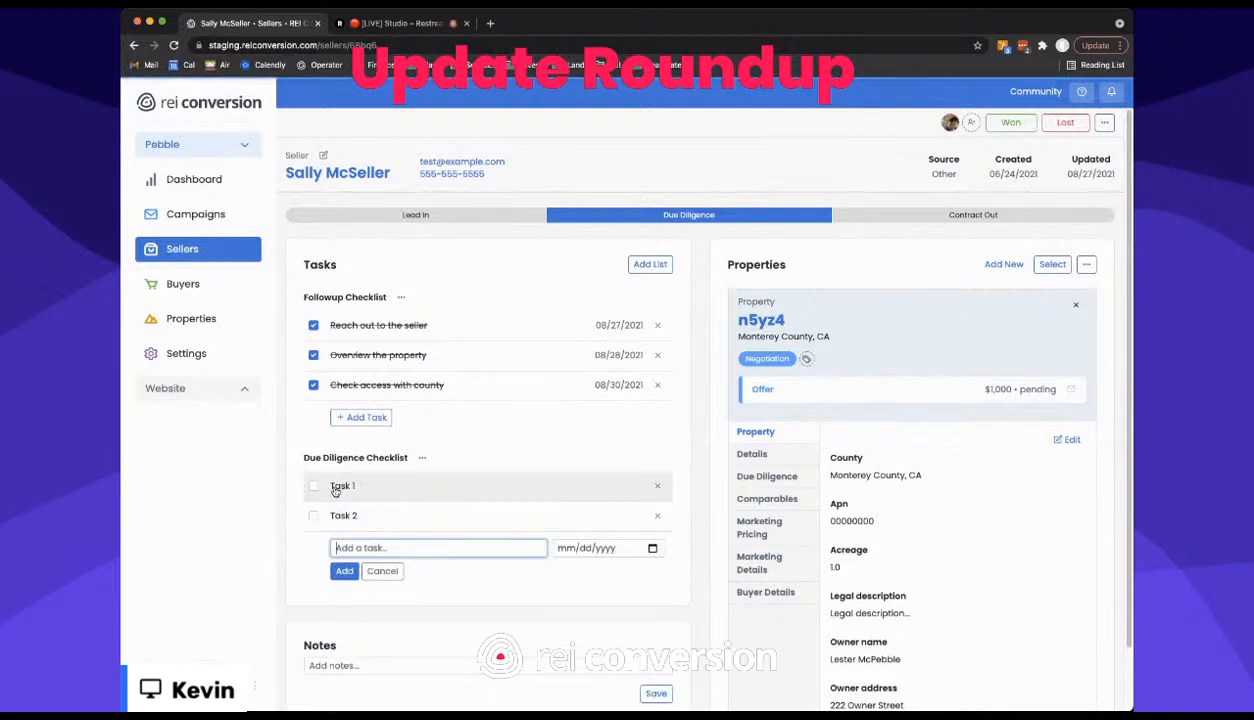
text(Task 34)
key(BackSpace)
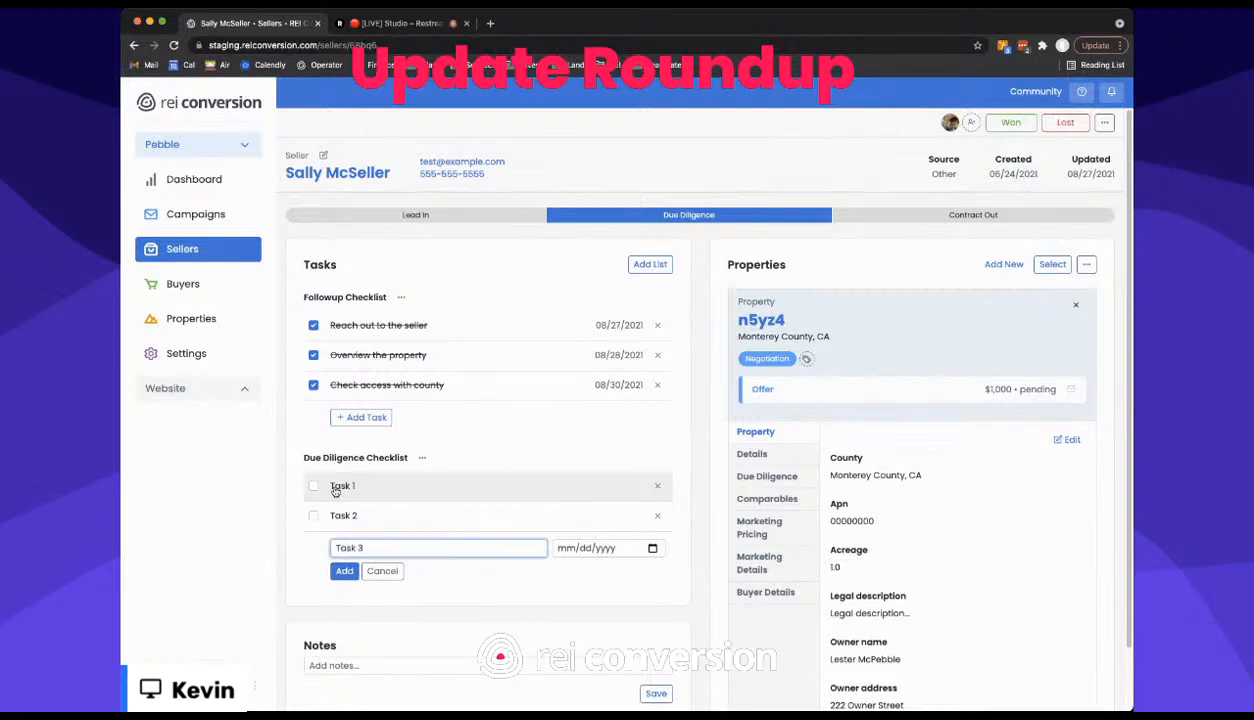
key(Return)
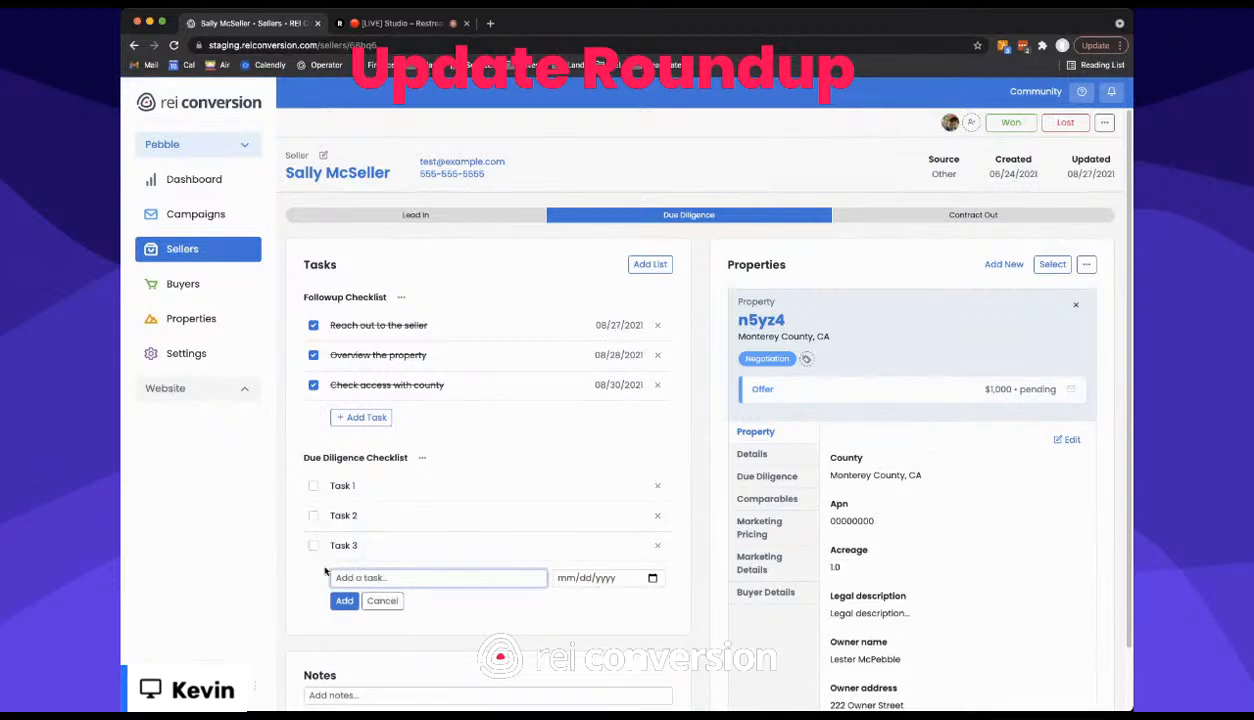
- Start a template from the Due Diligence Checklist and set its first task to "Call county about access", 1 day out
click(422, 458)
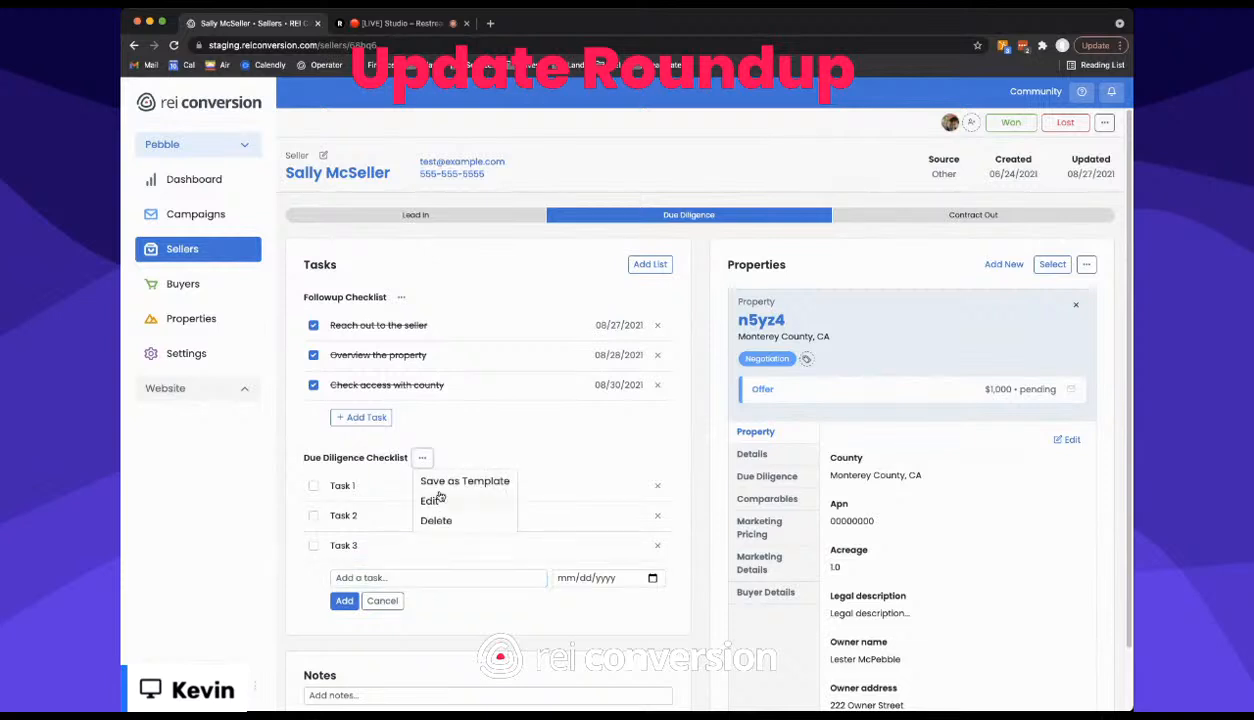
click(430, 480)
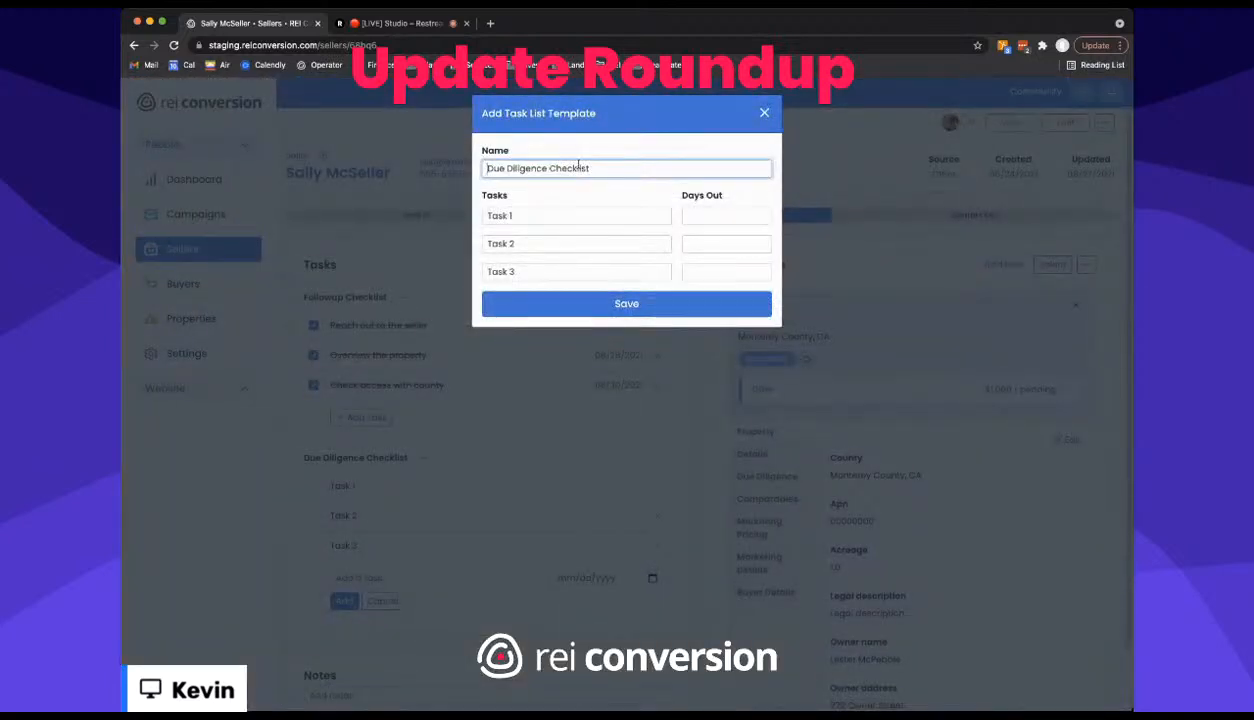
click(700, 216)
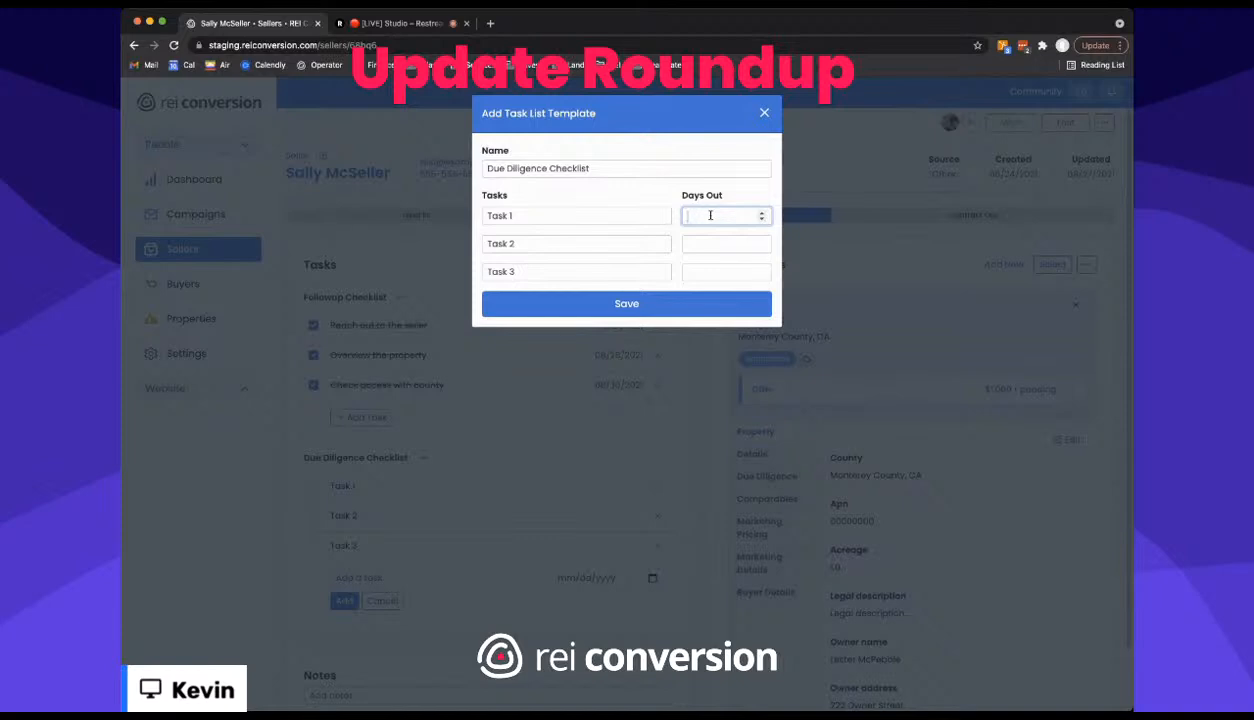
text(1)
click(511, 215)
key(ctrl+a)
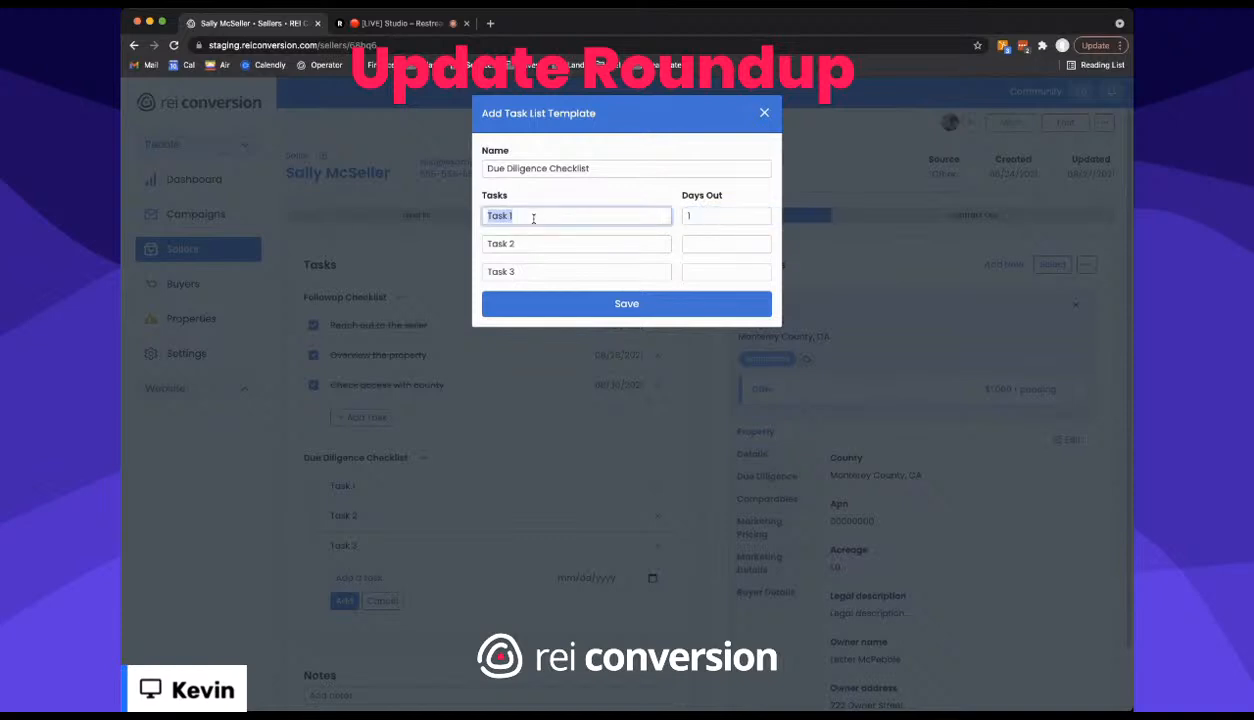
text(Call county abou t ac)
key(BackSpace)
key(BackSpace)
key(BackSpace)
key(BackSpace)
key(BackSpace)
text(t access)
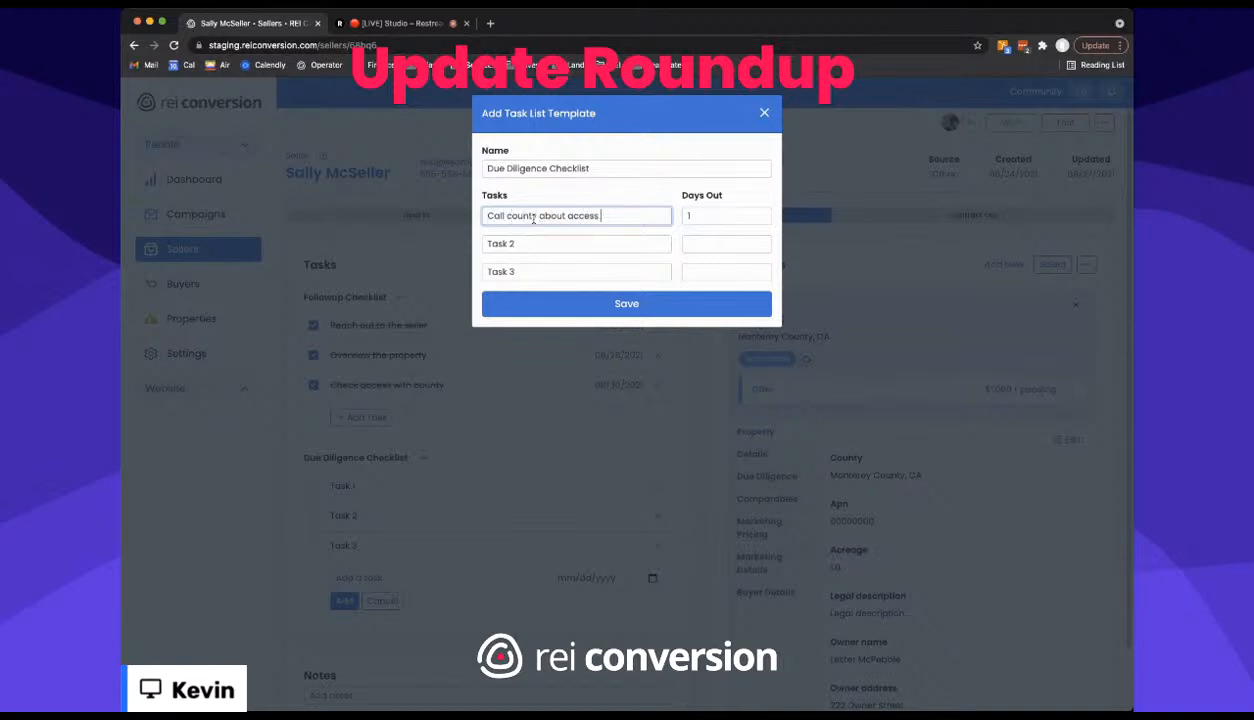
- Set the template's second task to "Check flood zone" with 3 days out
click(588, 243)
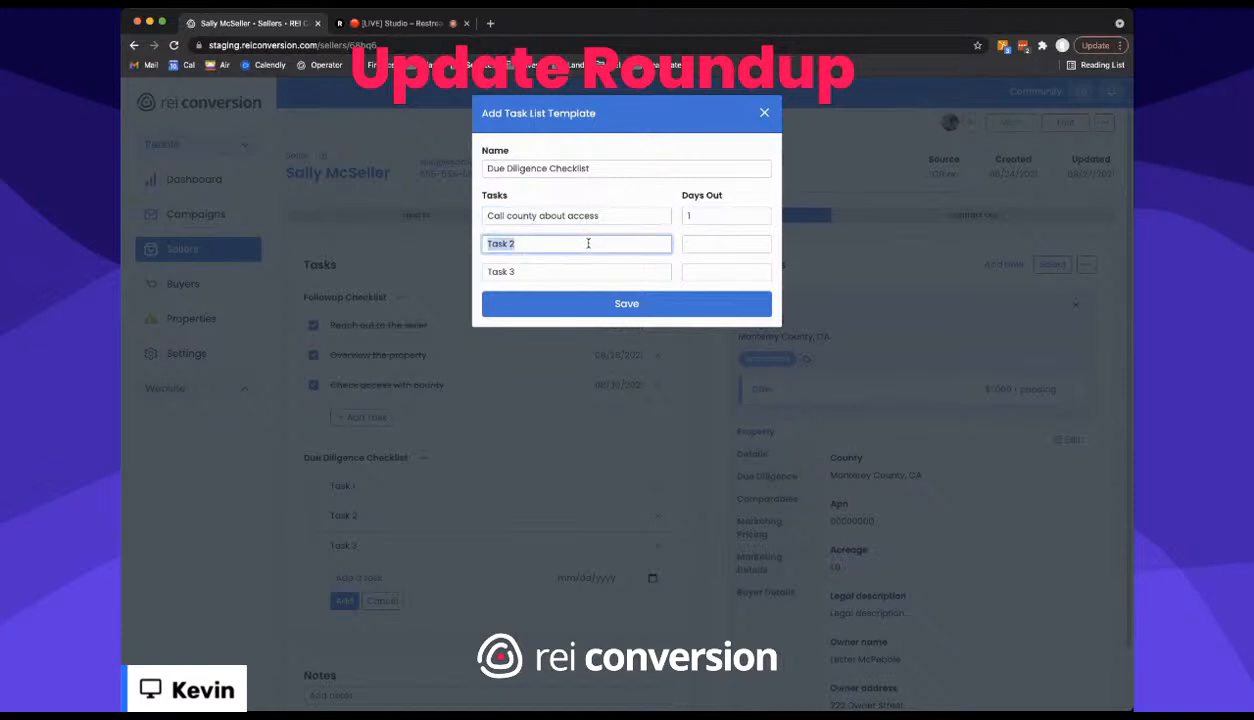
text(Check flood zone)
click(708, 245)
text(3)
- Set the template's third task to "Build property map" with 3 days out and save the template
click(588, 273)
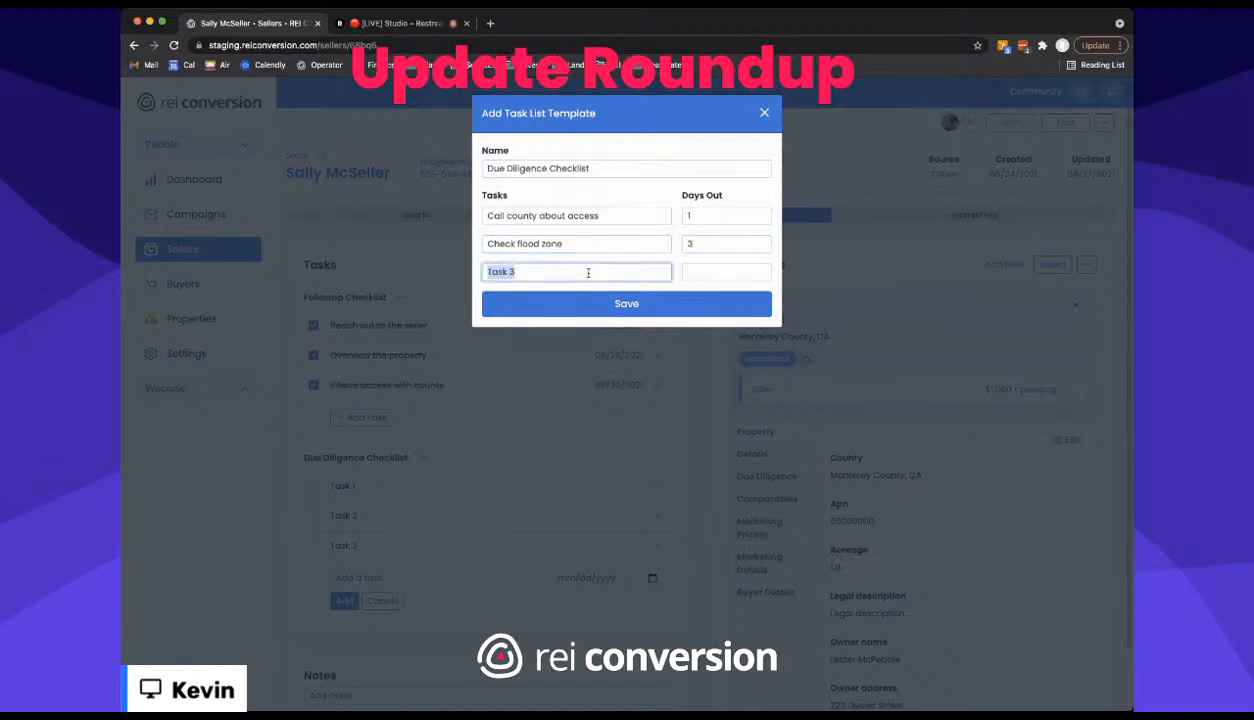
key(BackSpace)
text(Build property map)
click(703, 272)
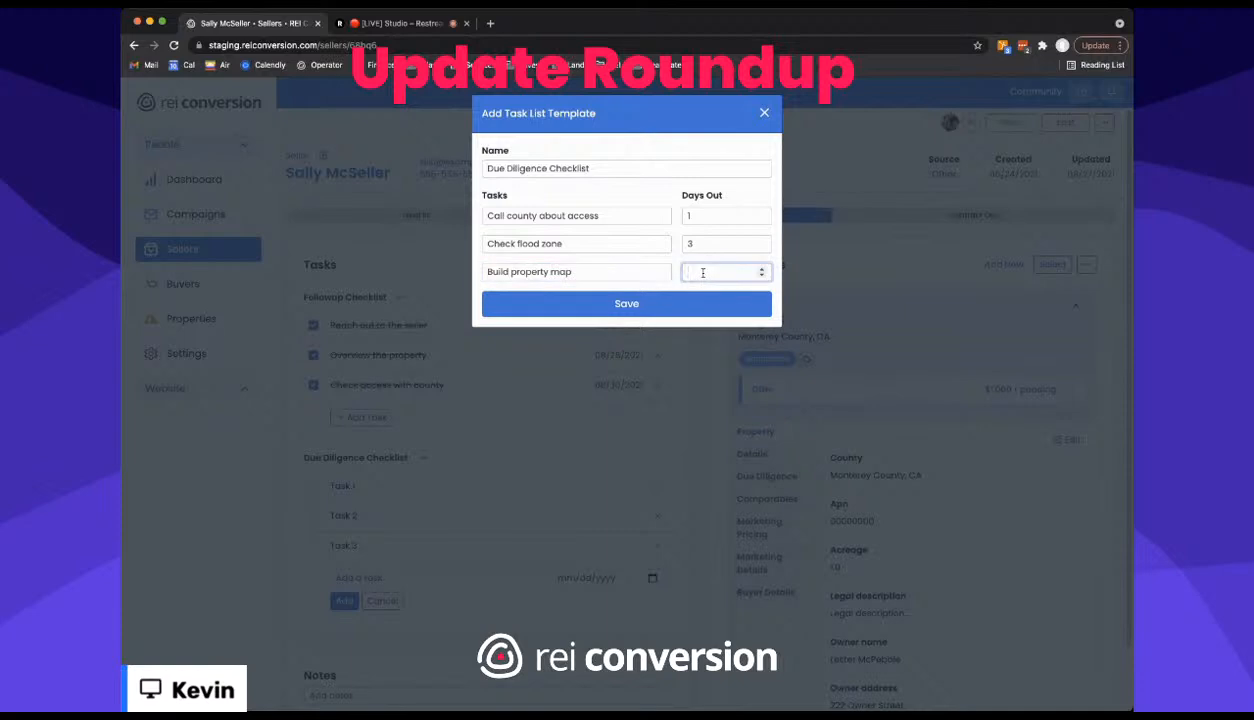
text(3)
click(606, 304)
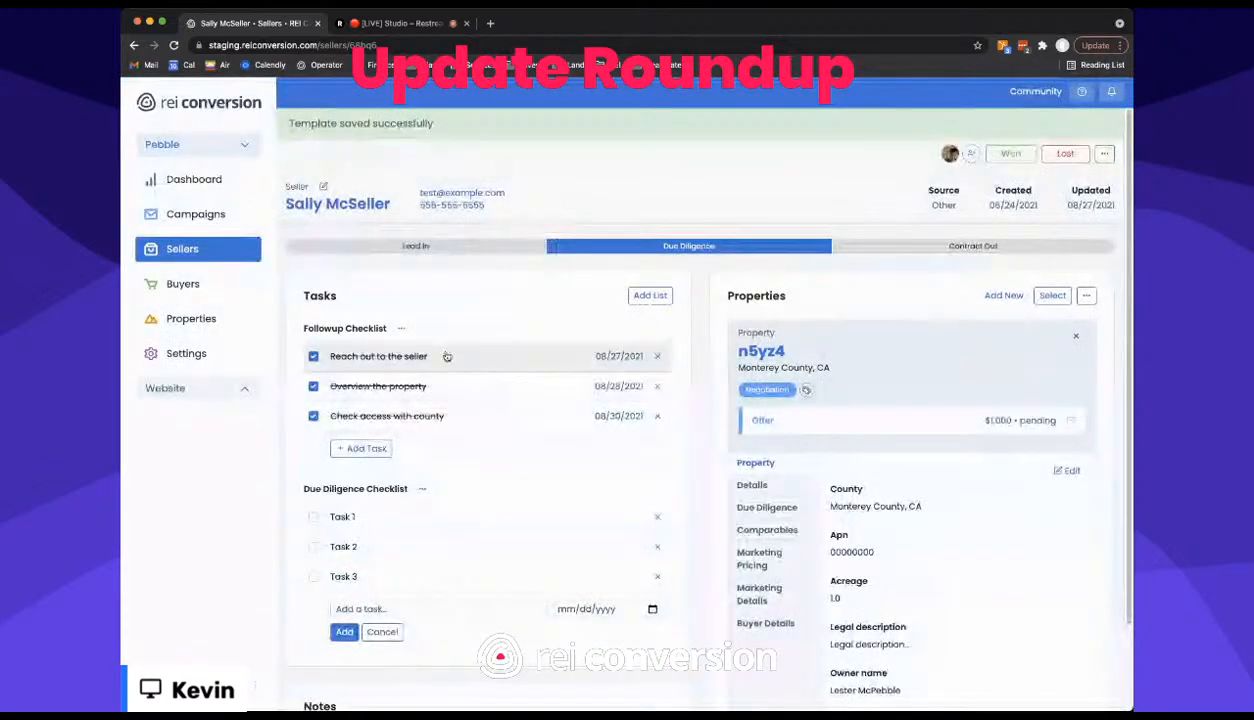
- Add a seller named "New Seller" to the Due Diligence stage of the sellers board
click(203, 250)
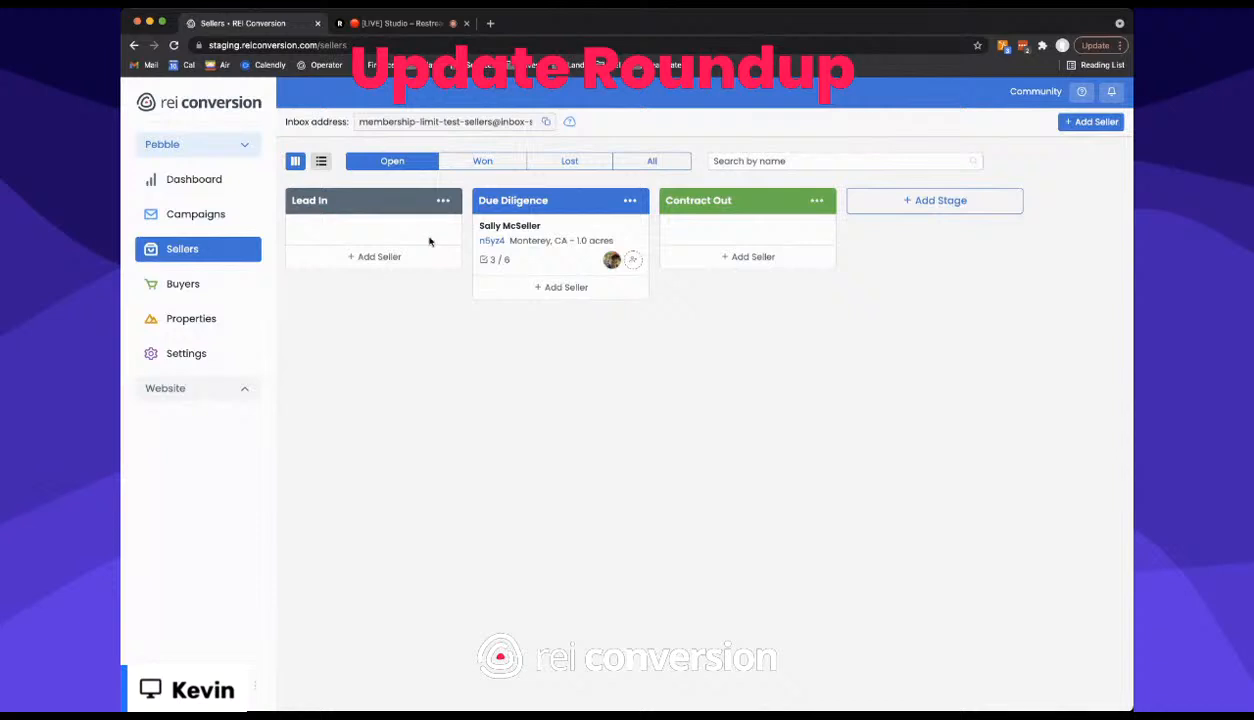
click(561, 289)
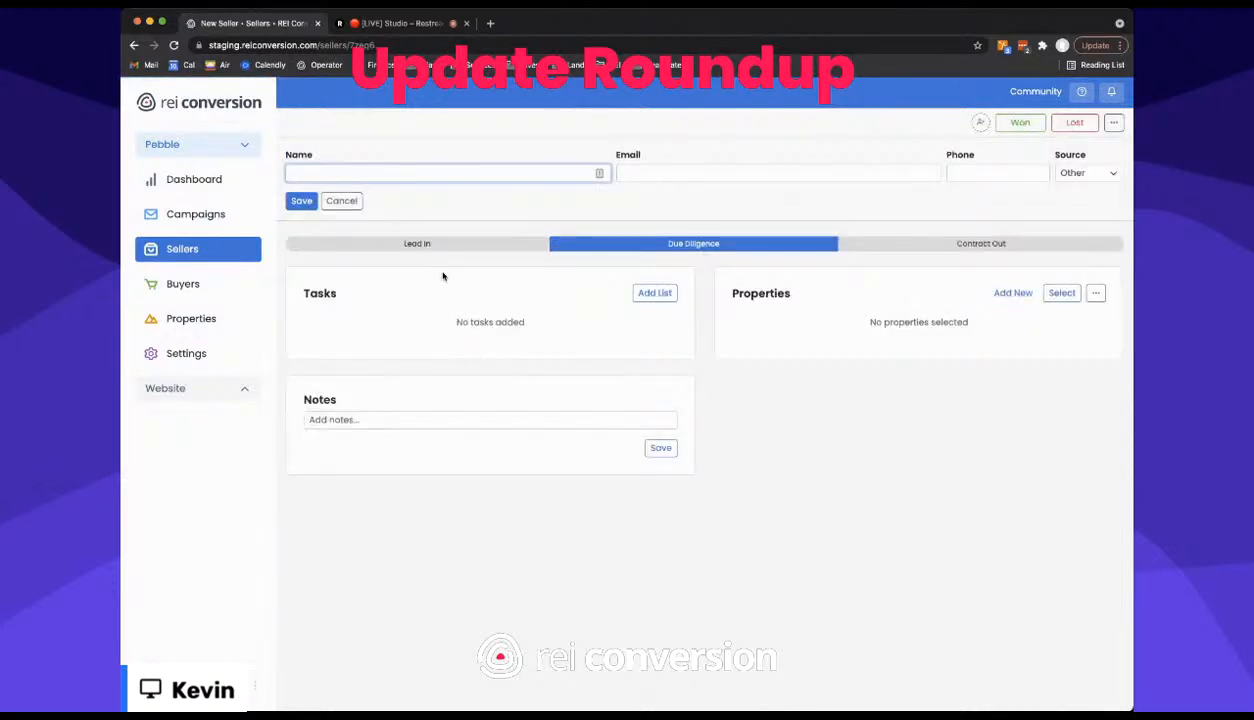
text(New Seller)
click(298, 202)
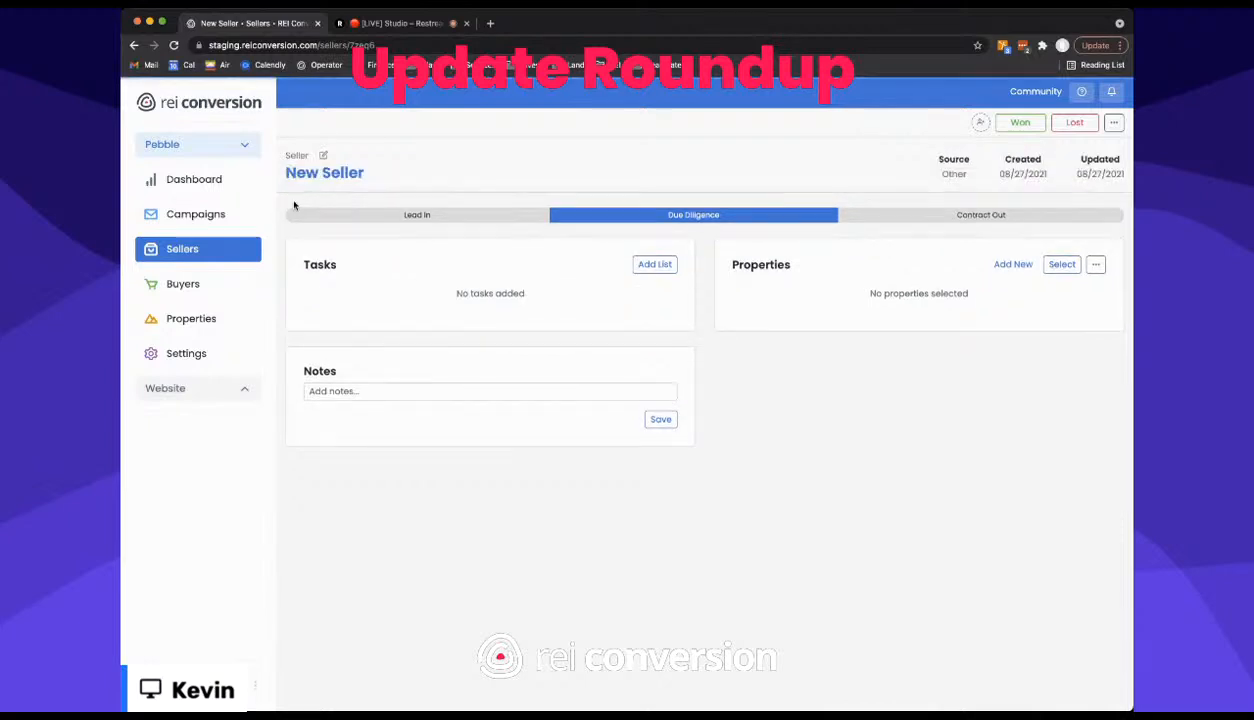
- Add a task list to New Seller from the Due Diligence Checklist template
click(655, 264)
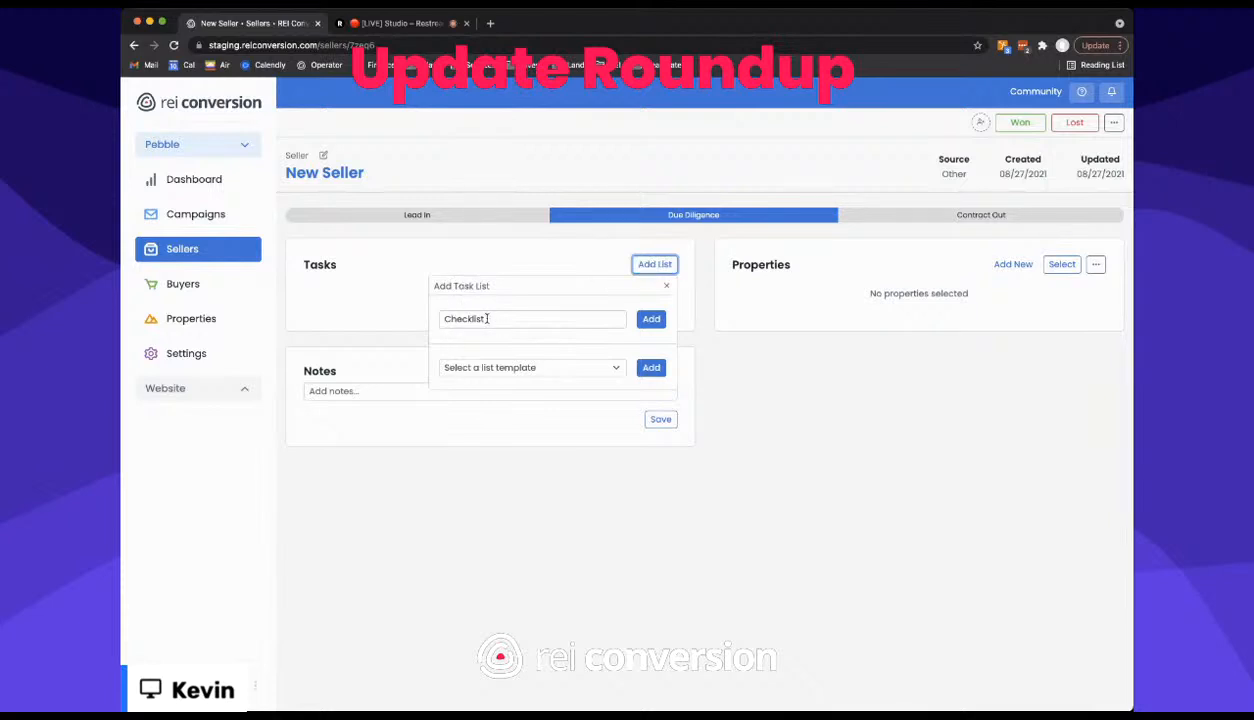
click(476, 367)
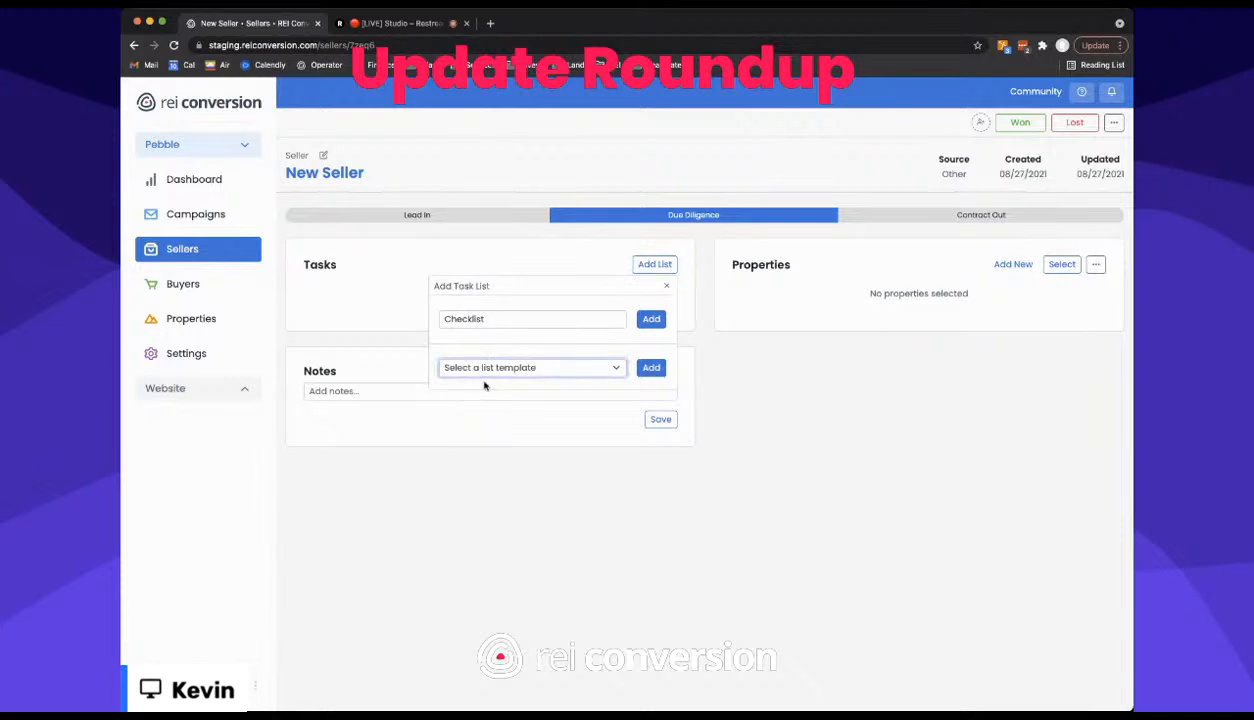
click(484, 385)
click(651, 367)
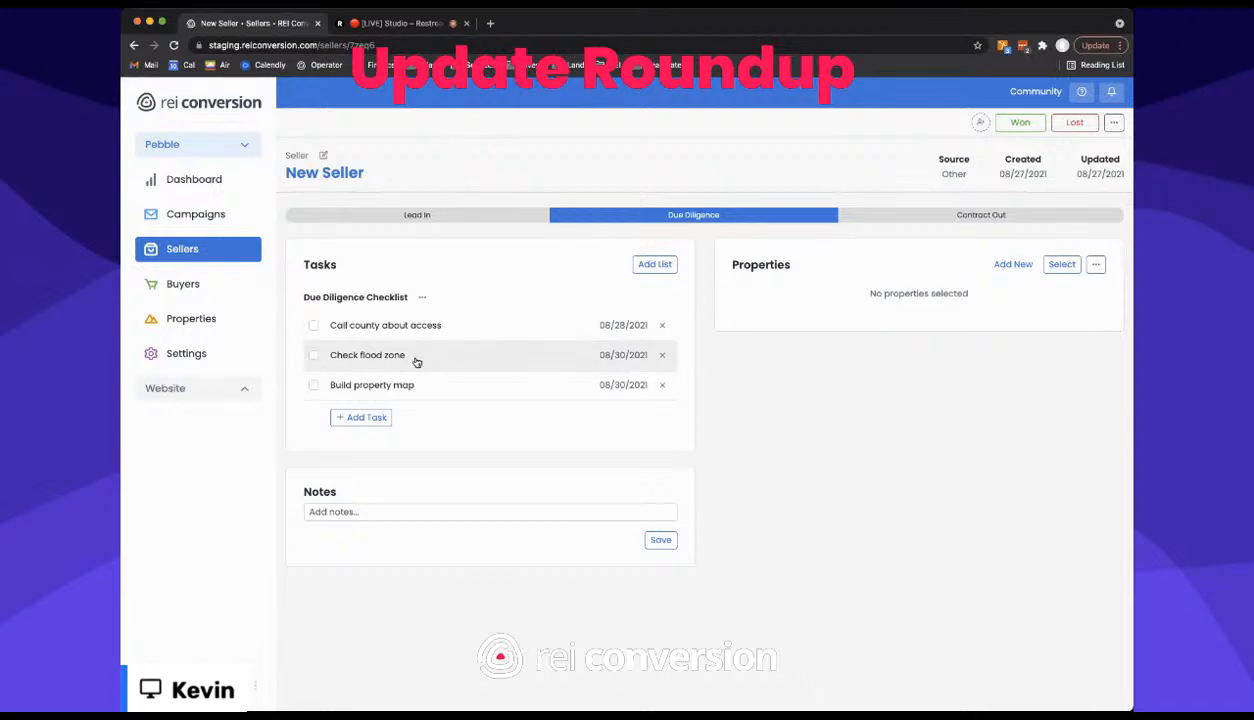
- Draft a Due Diligence stage automation that assigns Membership Limit Test to added sellers, then dismiss the automation settings
click(206, 254)
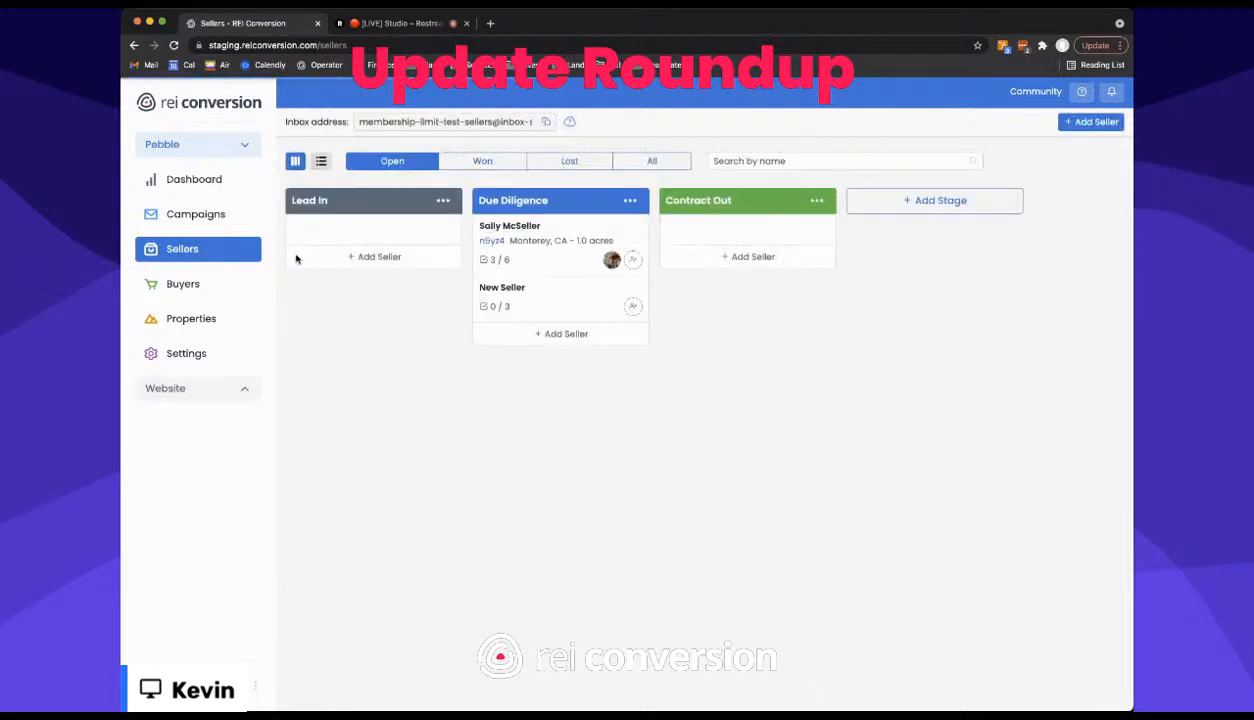
click(629, 201)
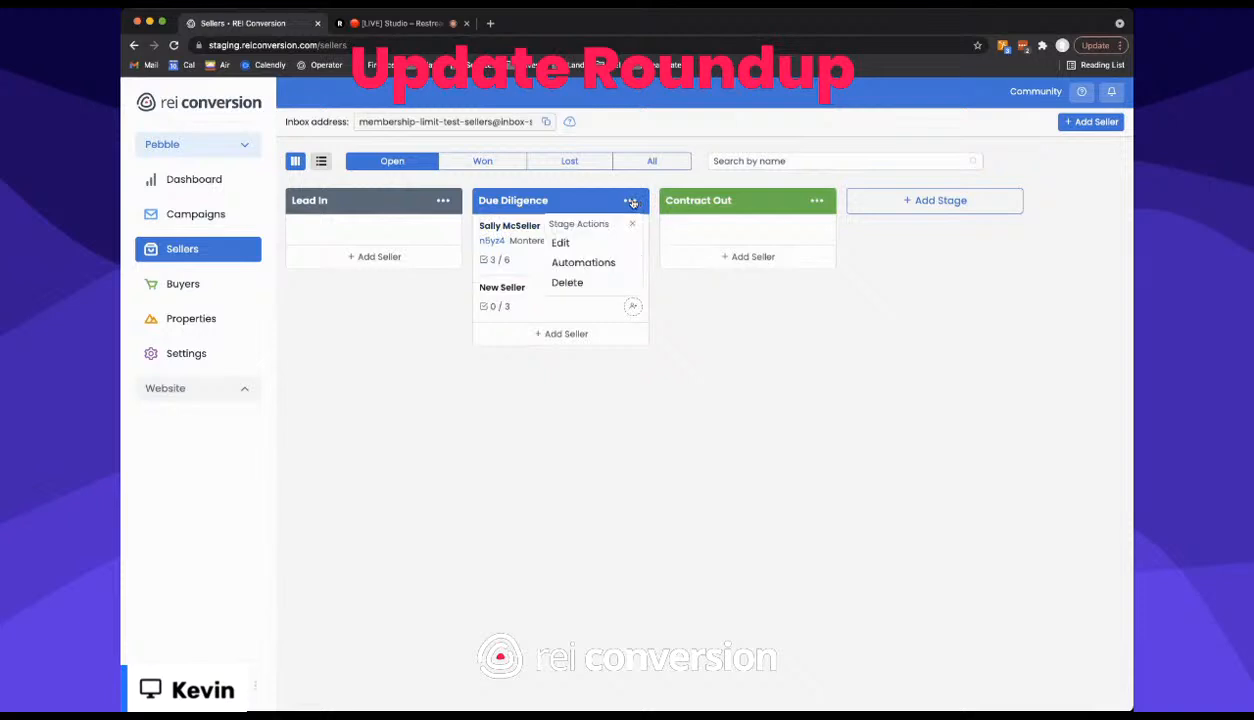
click(595, 264)
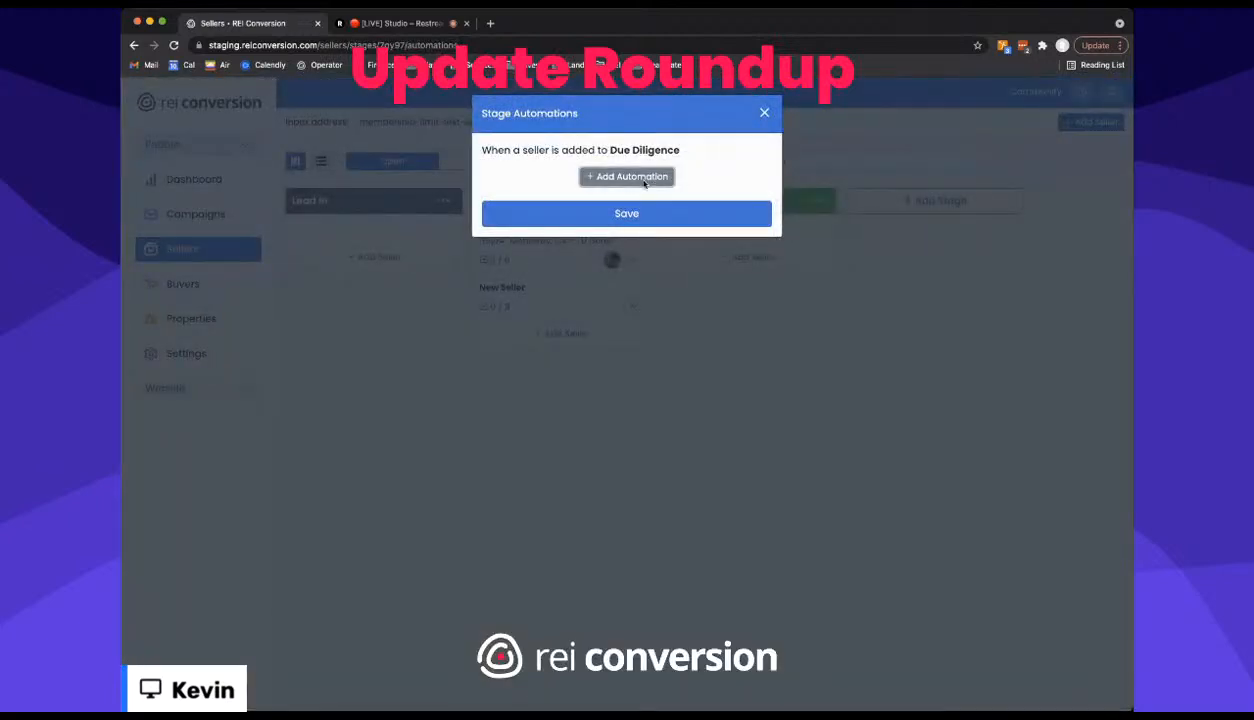
click(644, 182)
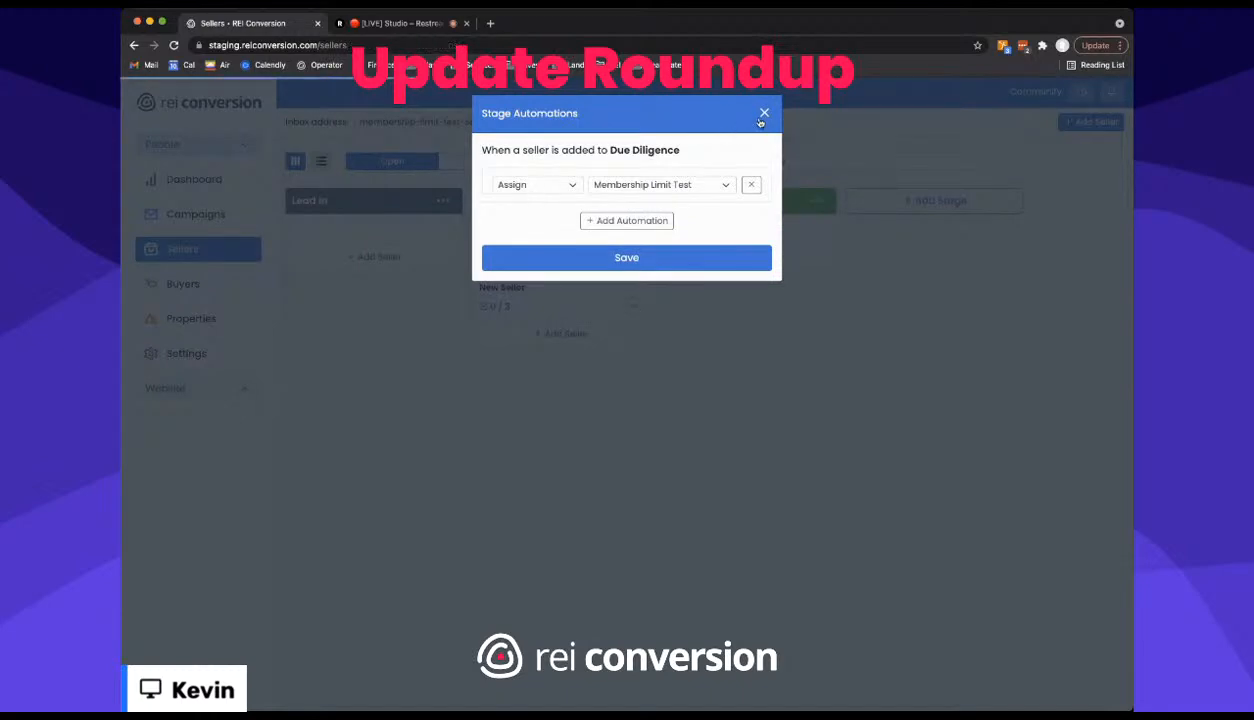
click(763, 114)
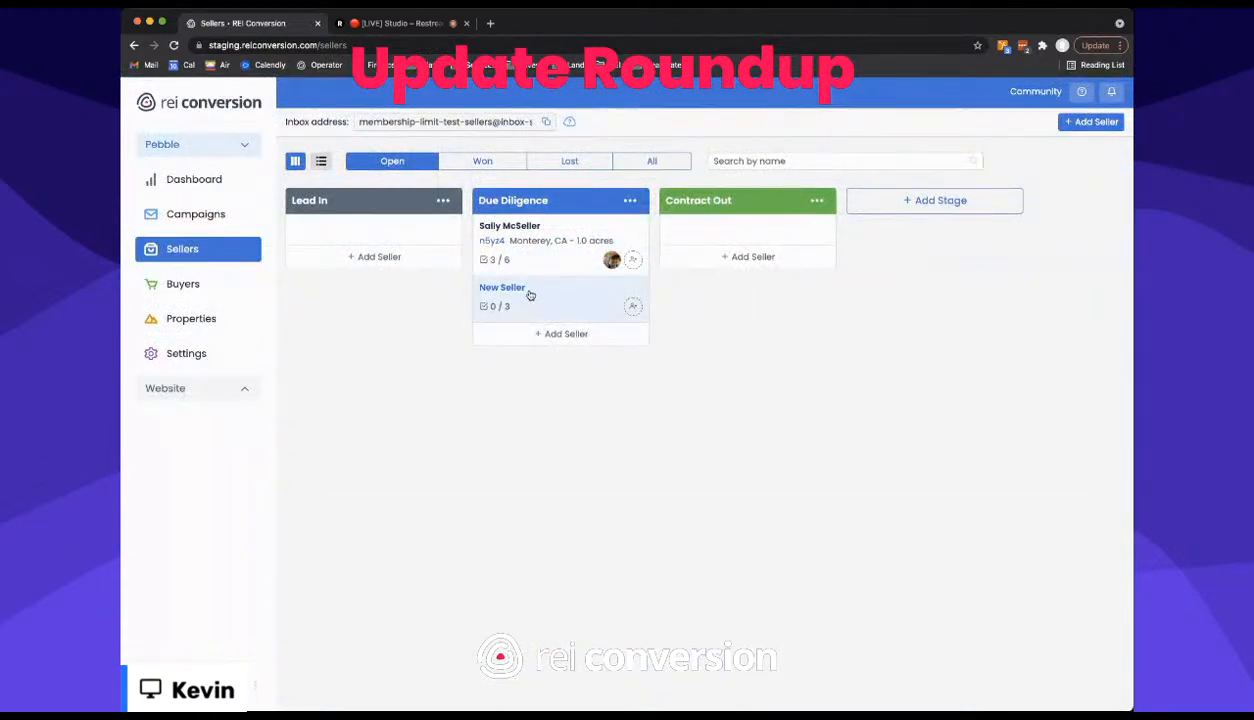
- Move New Seller to the Lead In stage and back to Due Diligence on the sellers board
drag(529, 291, 353, 243)
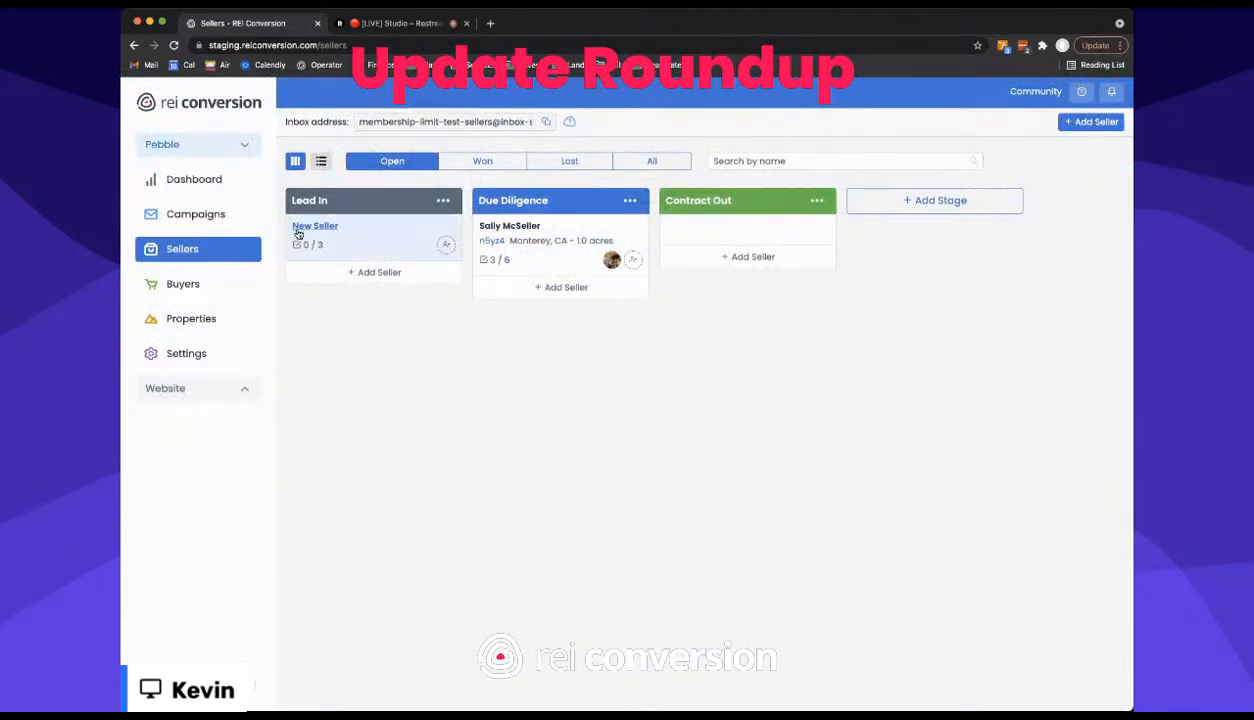
drag(298, 233, 495, 260)
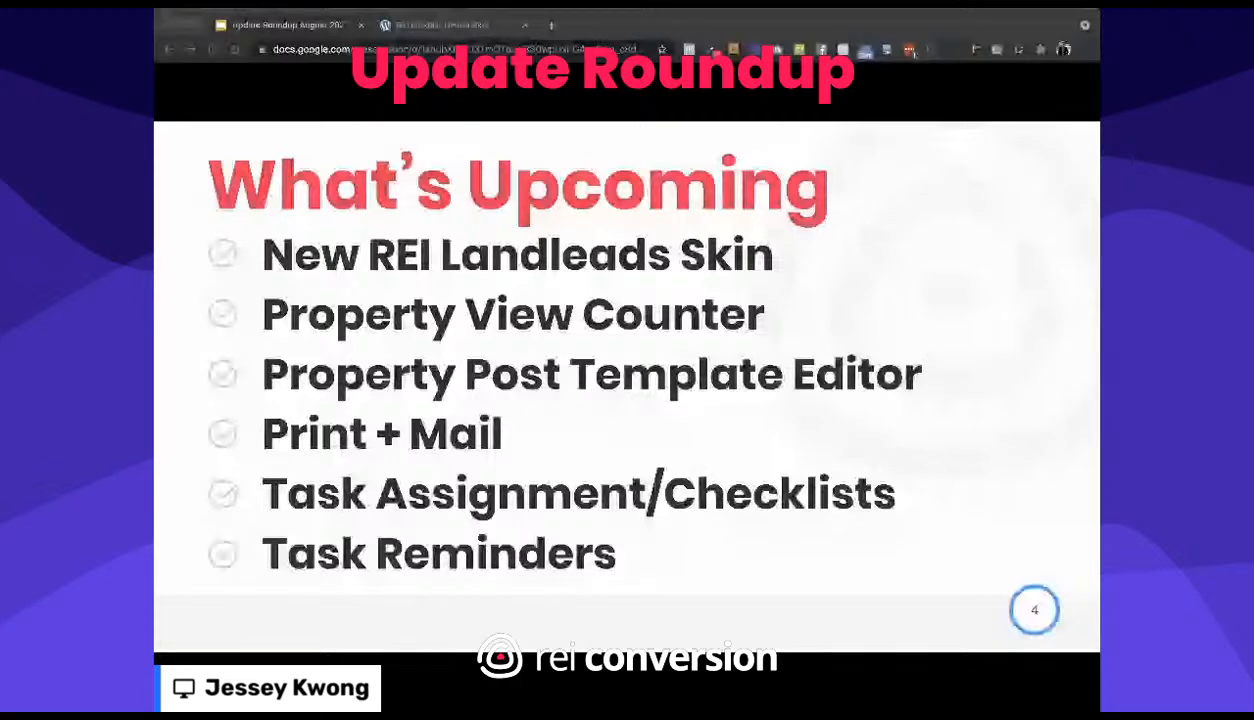
click(420, 250)
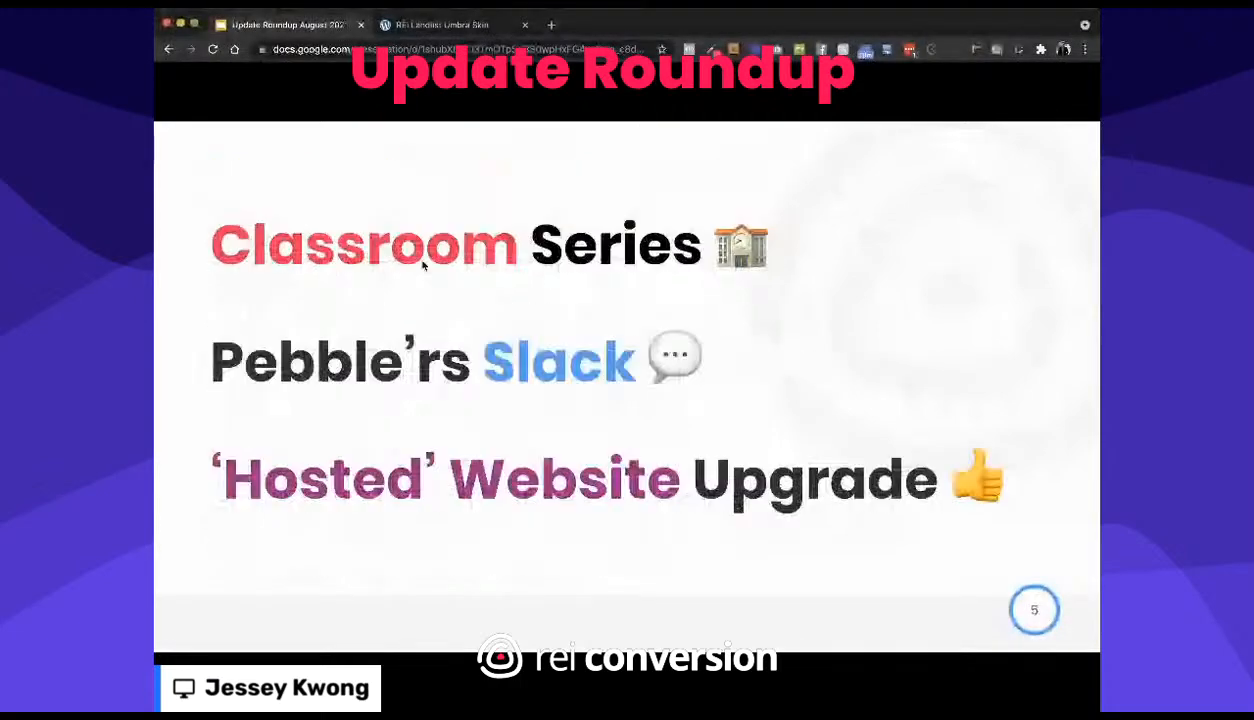